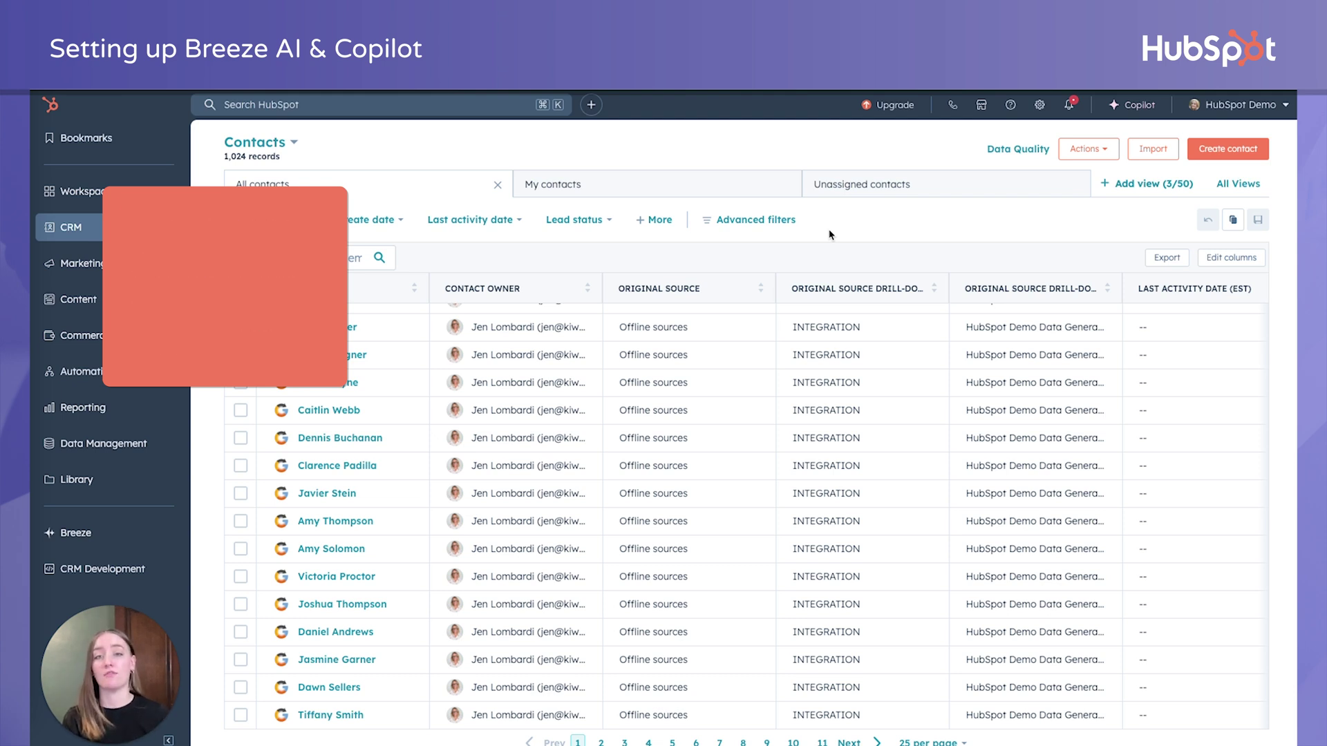
- Open the AI settings and review the Access toggles, highlighting the all-users access sentence
left_click(1040, 105)
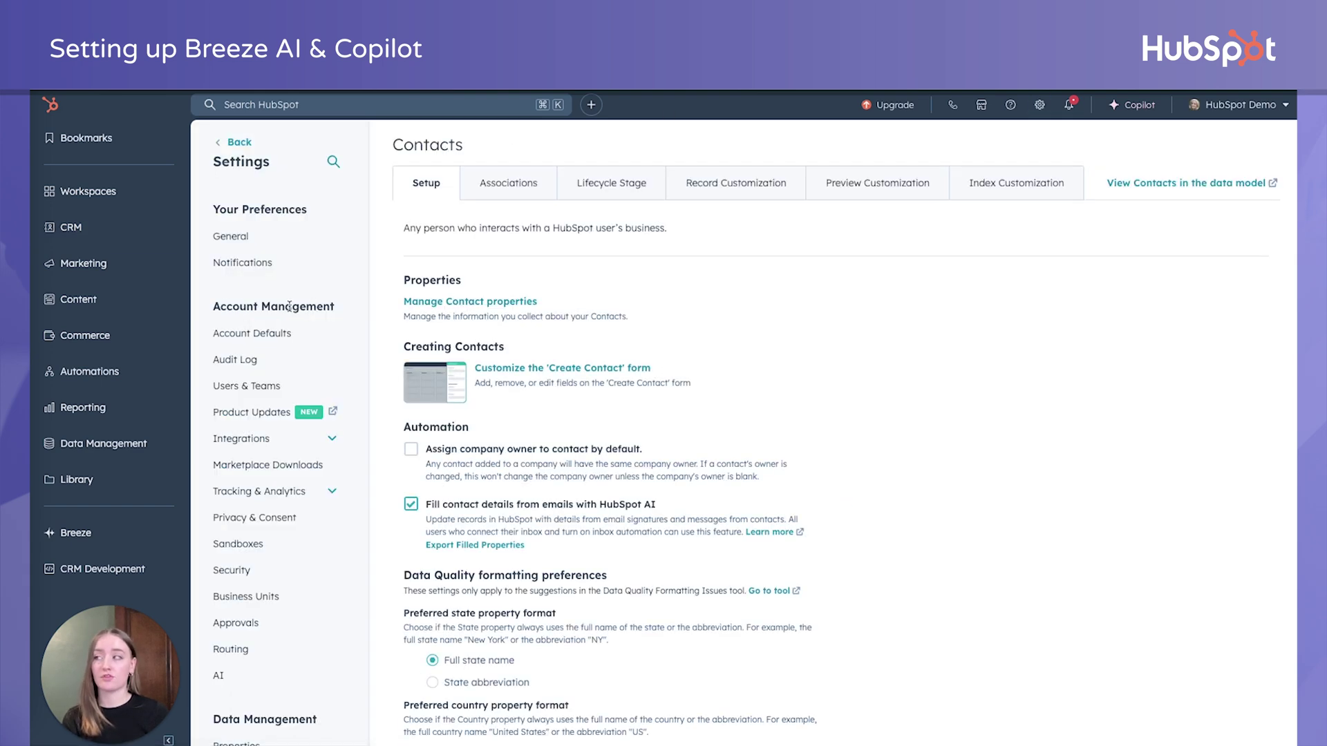
left_click(219, 676)
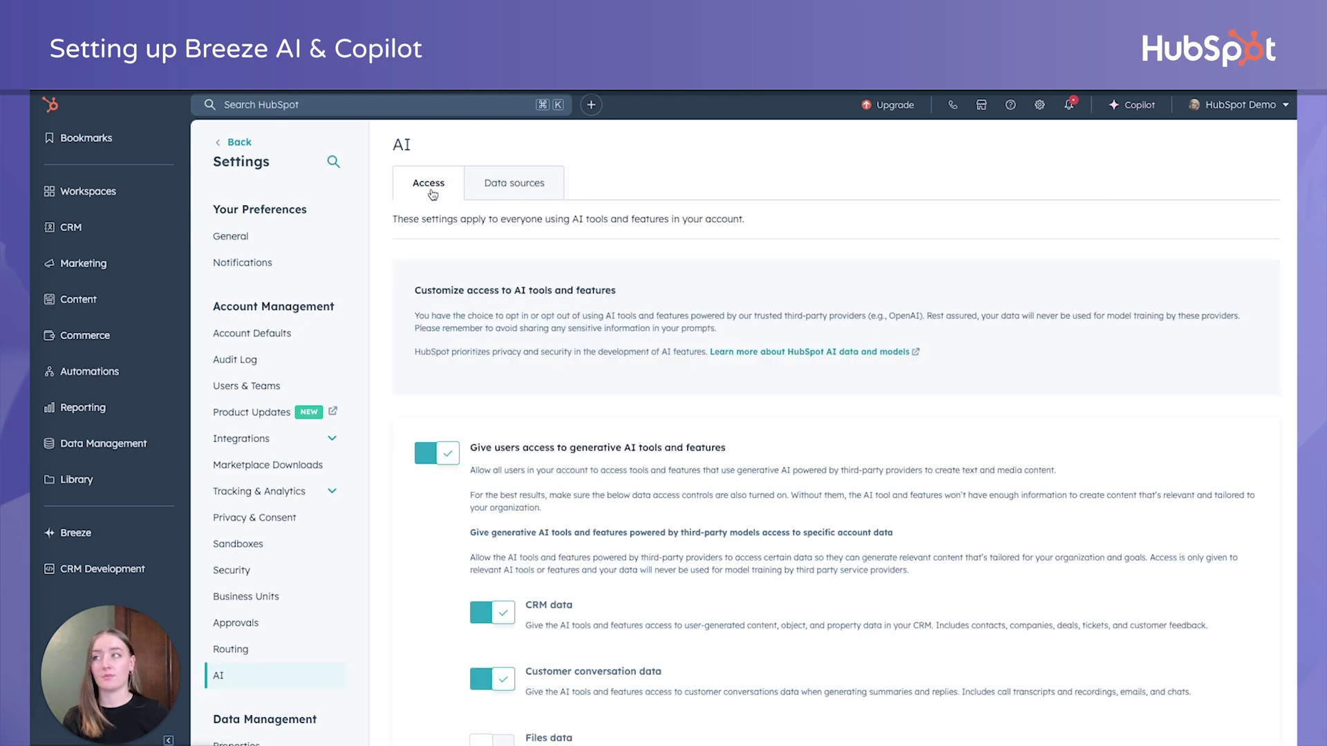
scroll(523, 413, "down", 4)
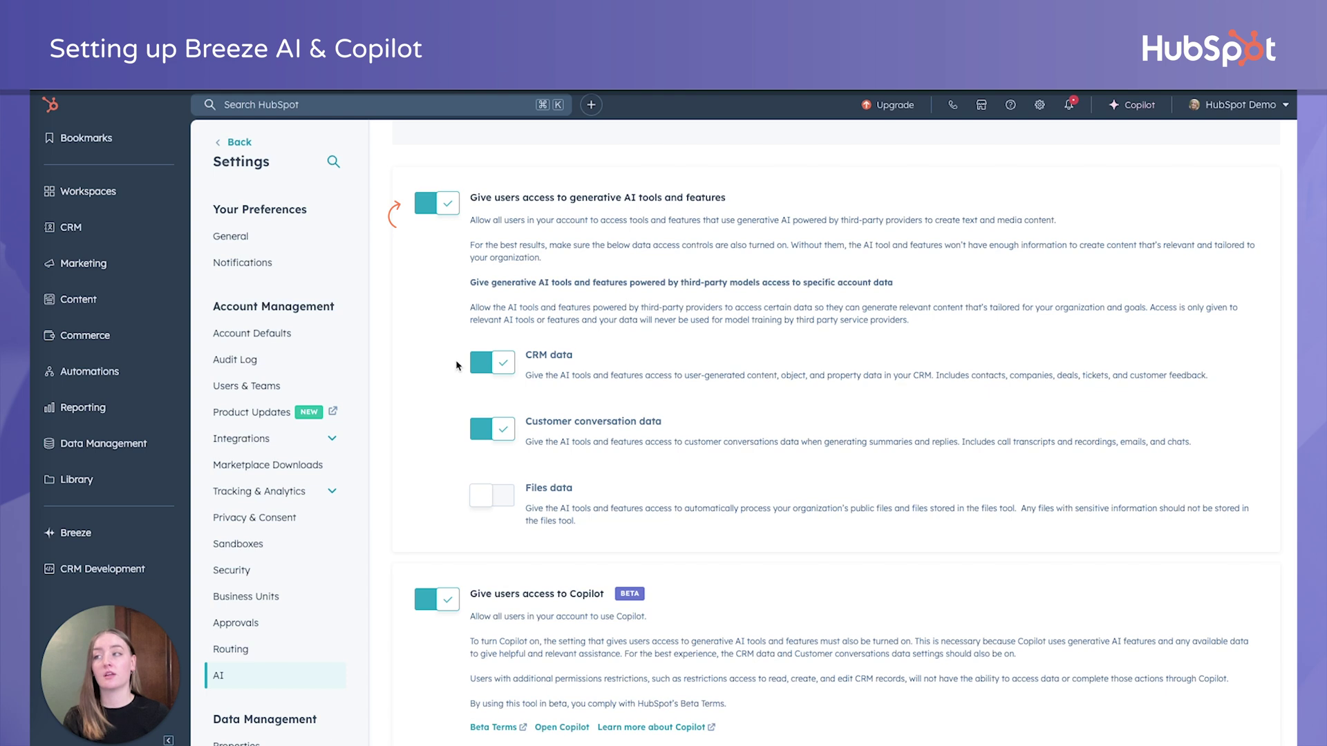
scroll(510, 629, "down", 1)
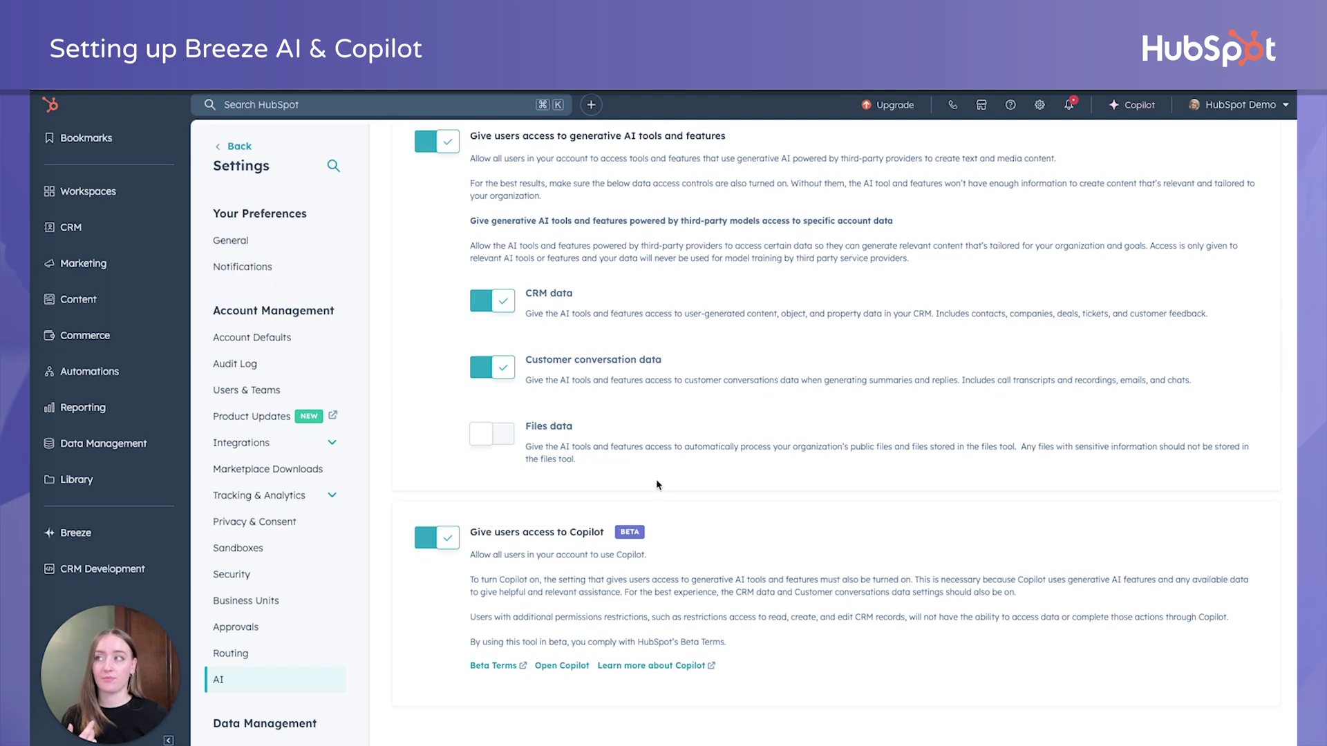
scroll(580, 574, "up", 5)
scroll(595, 552, "down", 3)
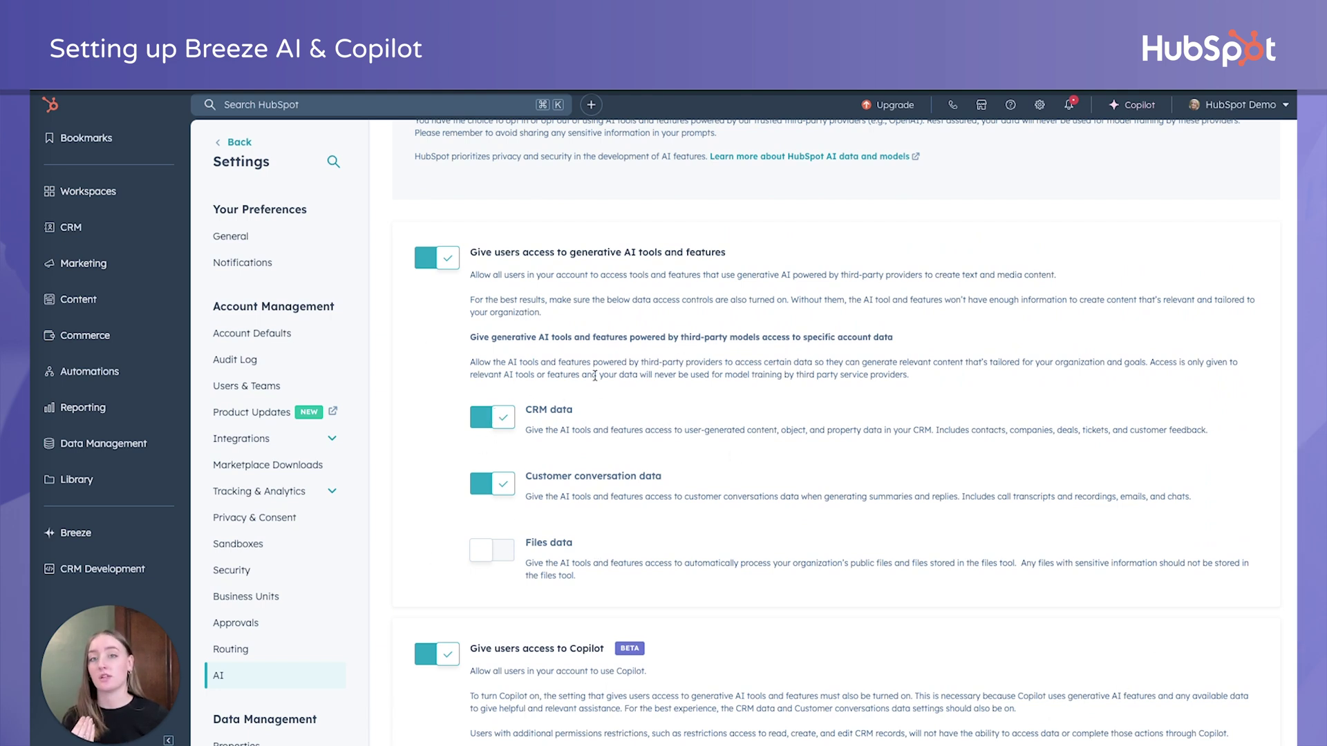
scroll(621, 424, "up", 1)
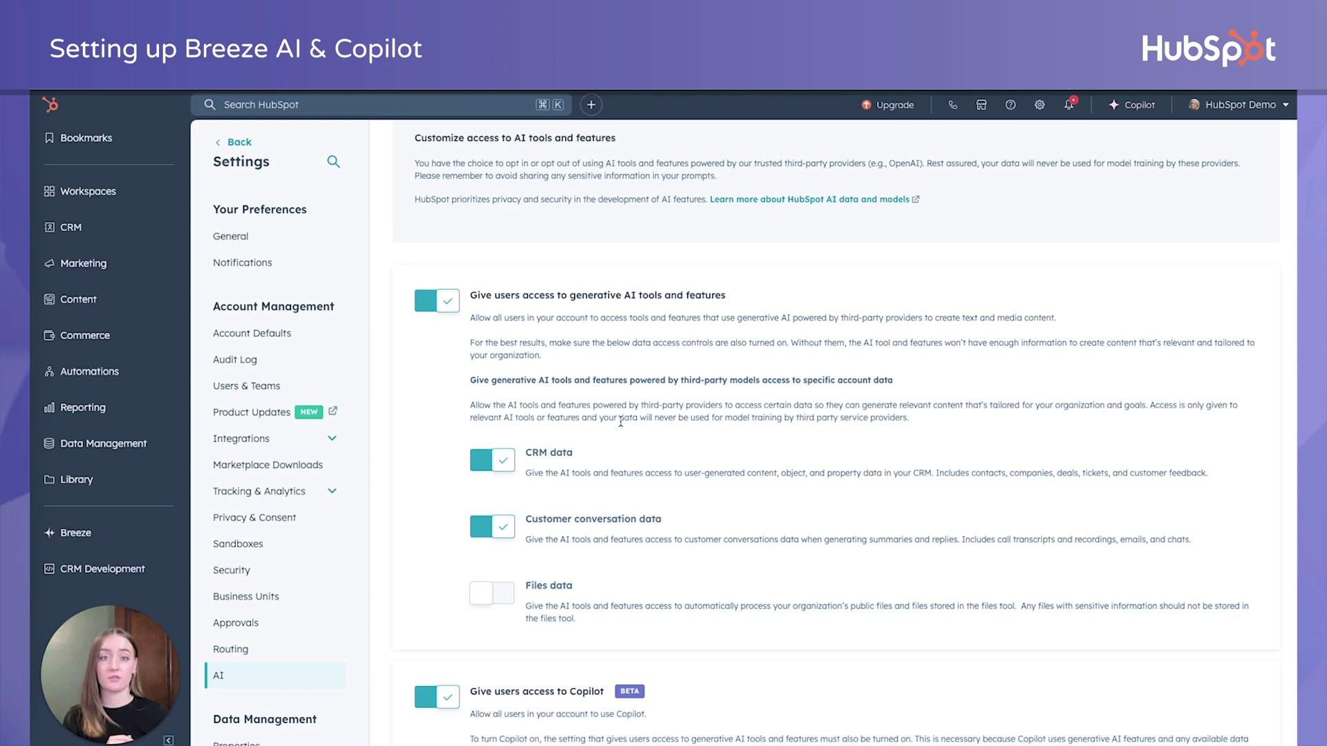
left_click_drag(469, 319, 709, 327)
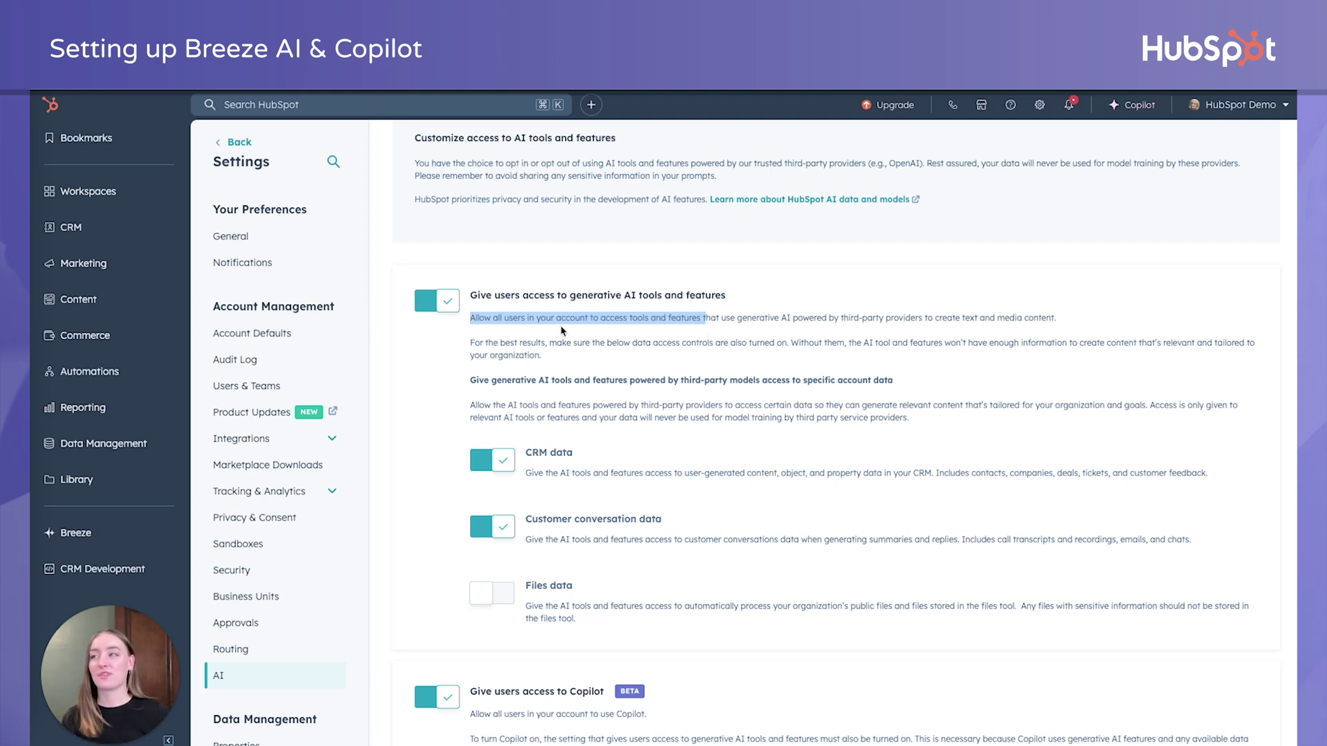
scroll(508, 503, "down", 1)
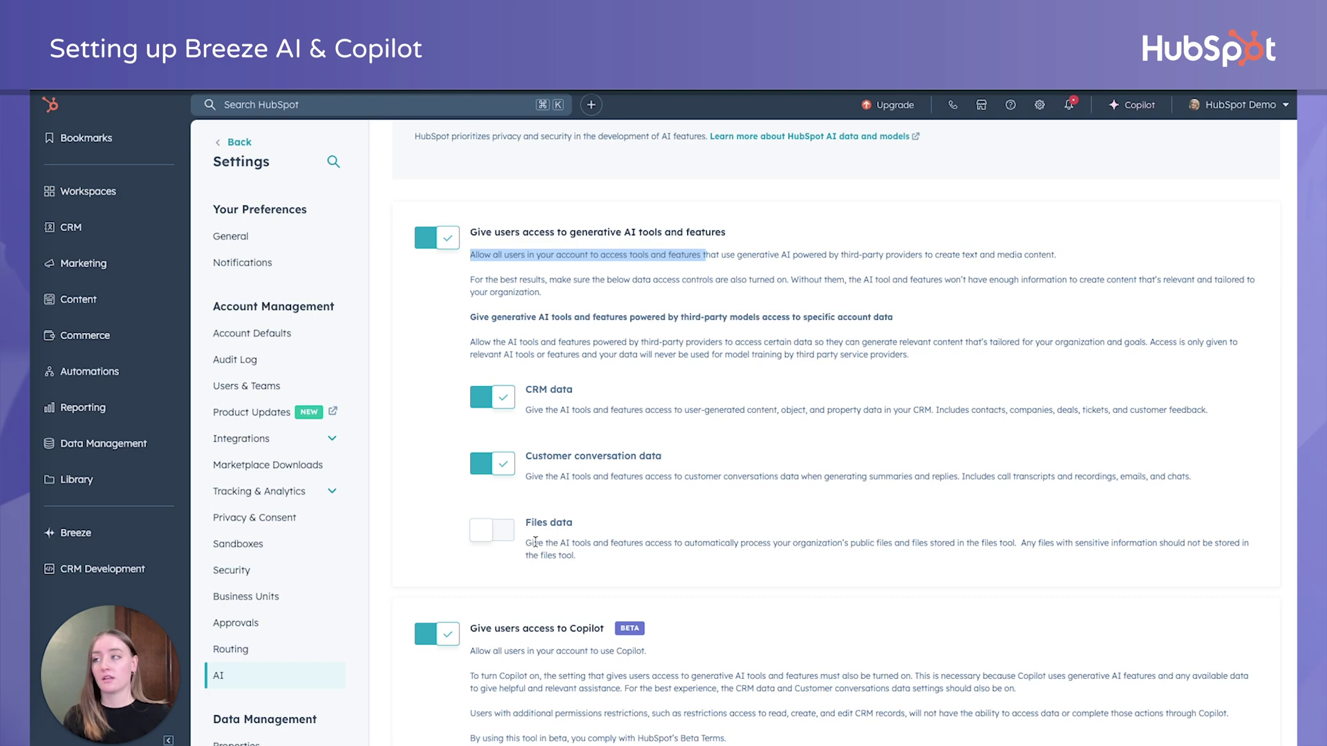
- Scroll back to the top of the AI settings page
scroll(577, 511, "up", 1)
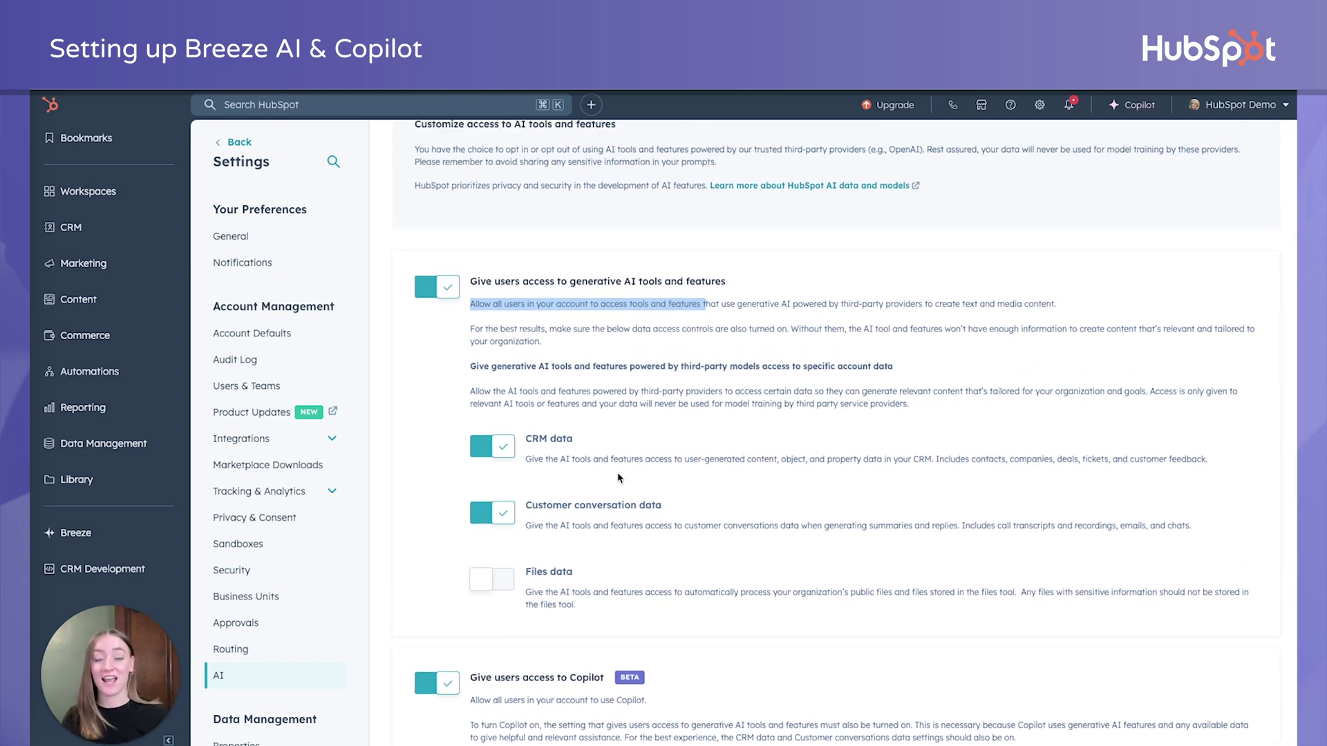
scroll(618, 478, "up", 3)
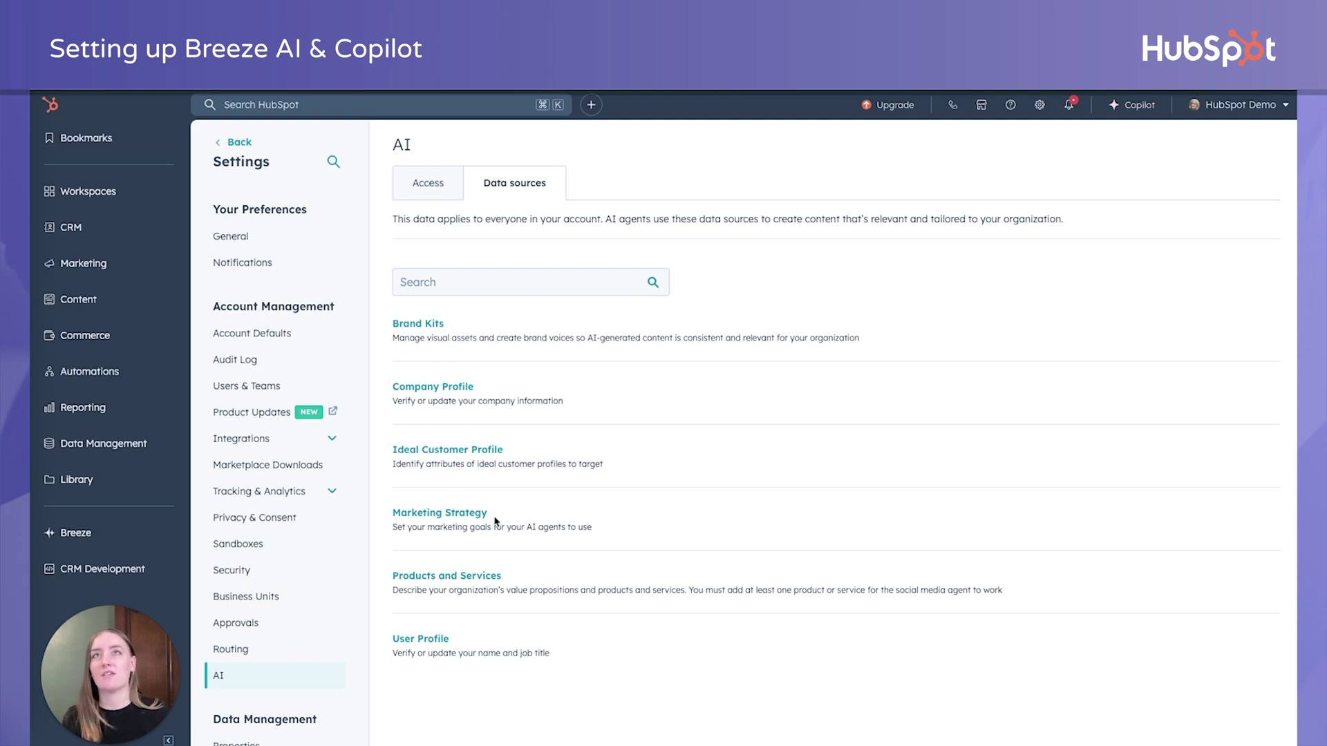
- Go to the AI Data sources and open Products and Services
left_click(432, 324)
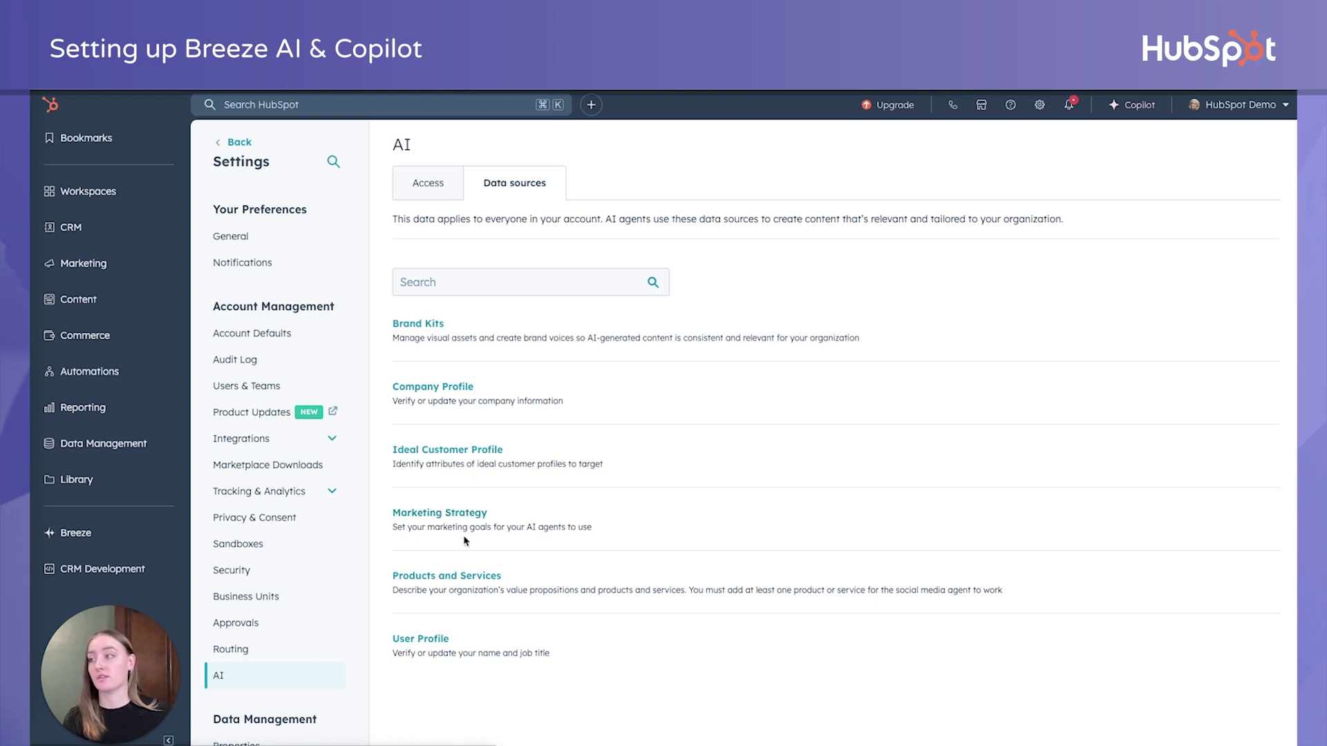
left_click(455, 577)
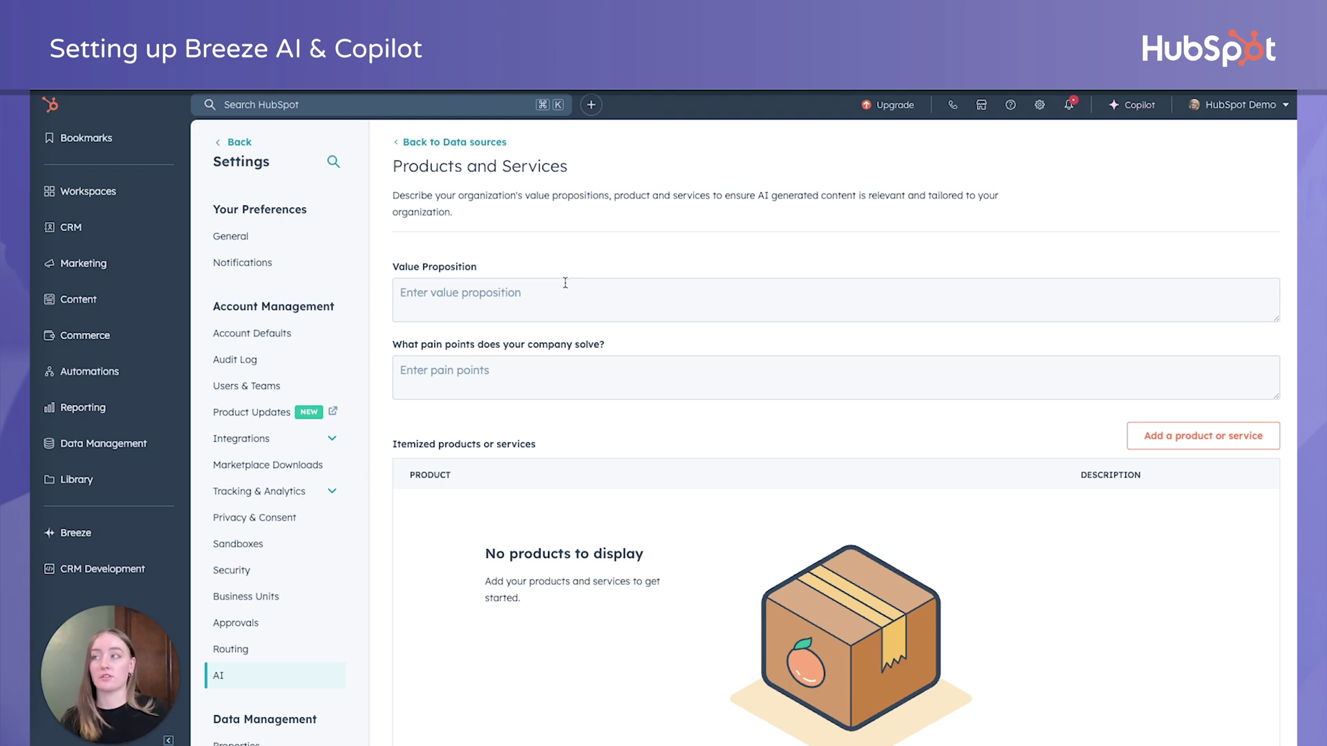
- Return from Products and Services to the AI data sources list
left_click(438, 141)
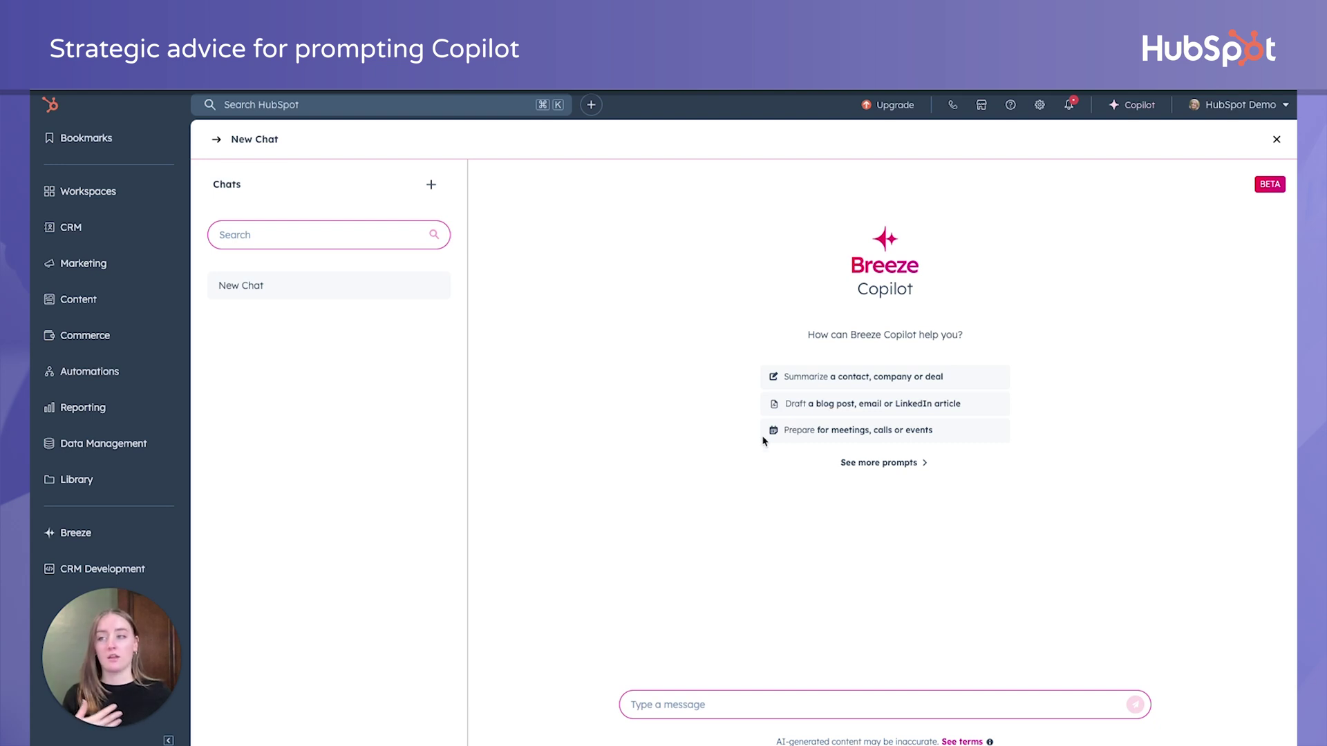
- Browse the Copilot prompt library and start a chat from the Generate blog ideas prompt
left_click(874, 463)
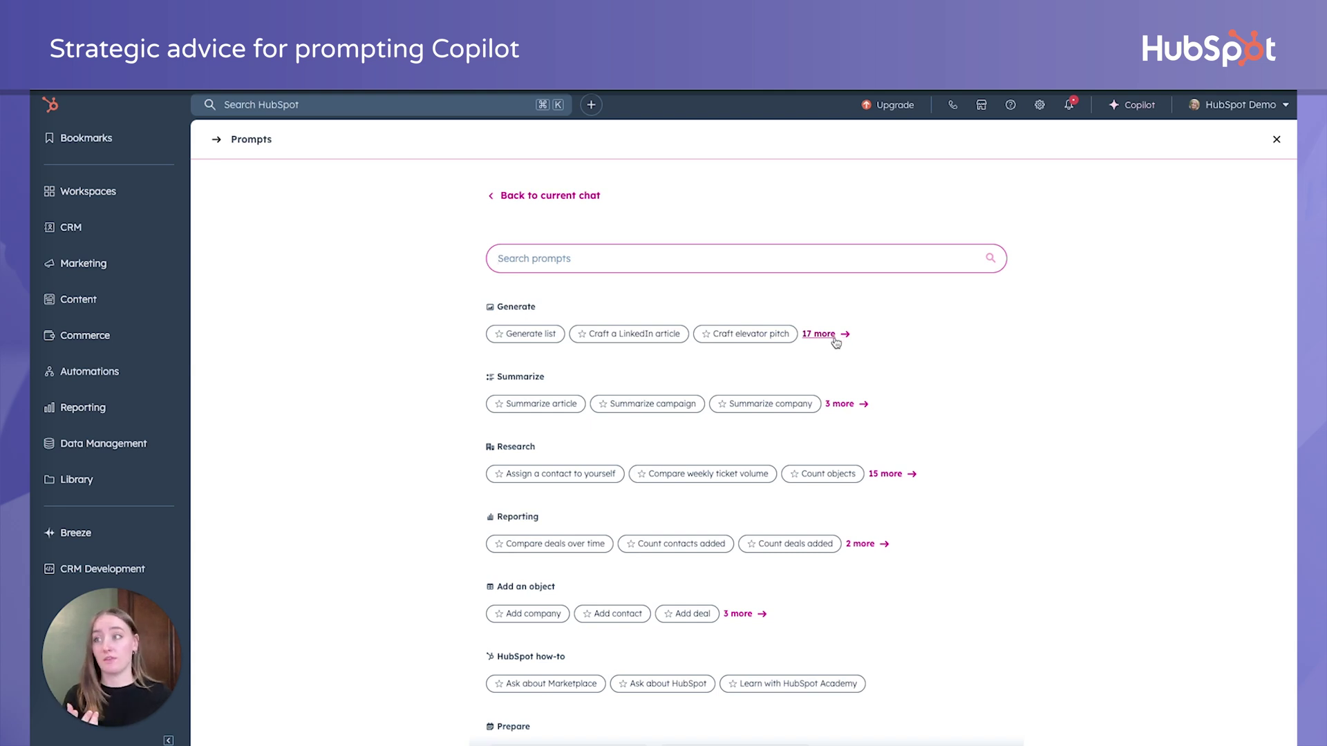
left_click(858, 407)
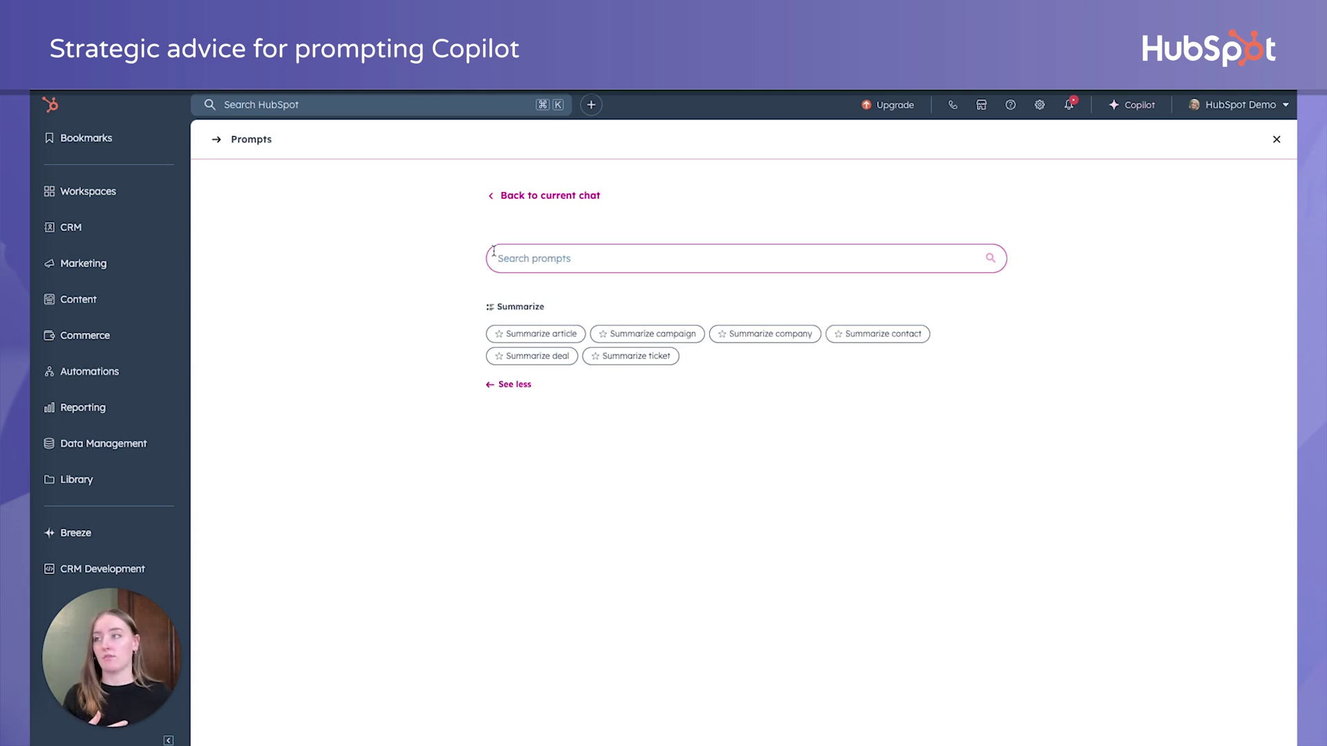
left_click(515, 384)
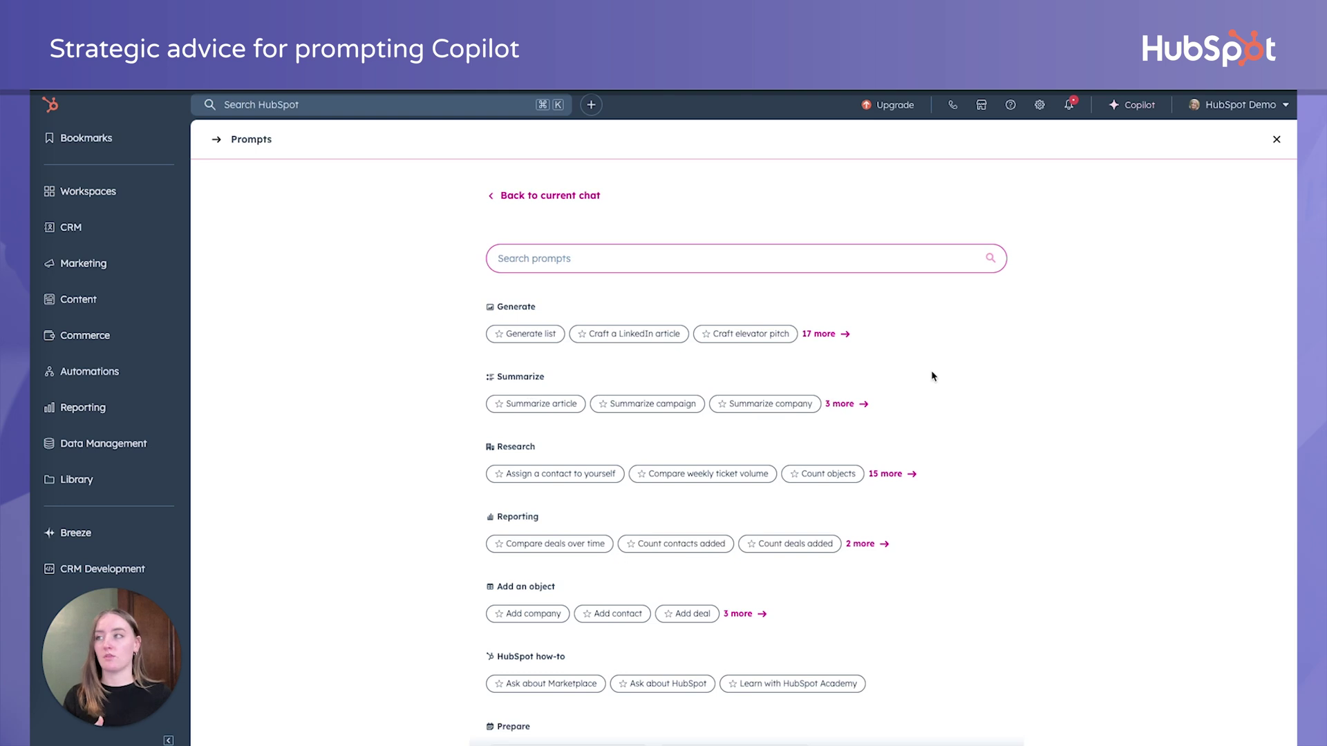
left_click(833, 334)
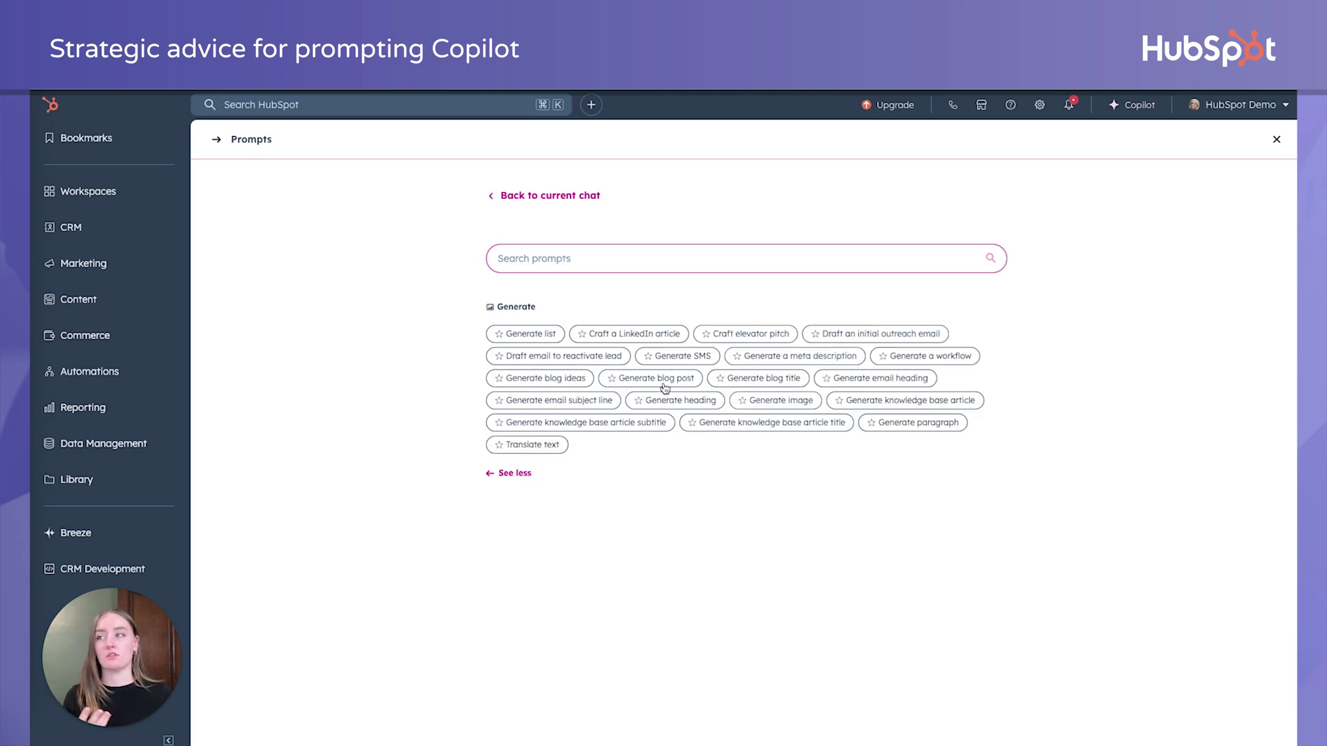
left_click(584, 380)
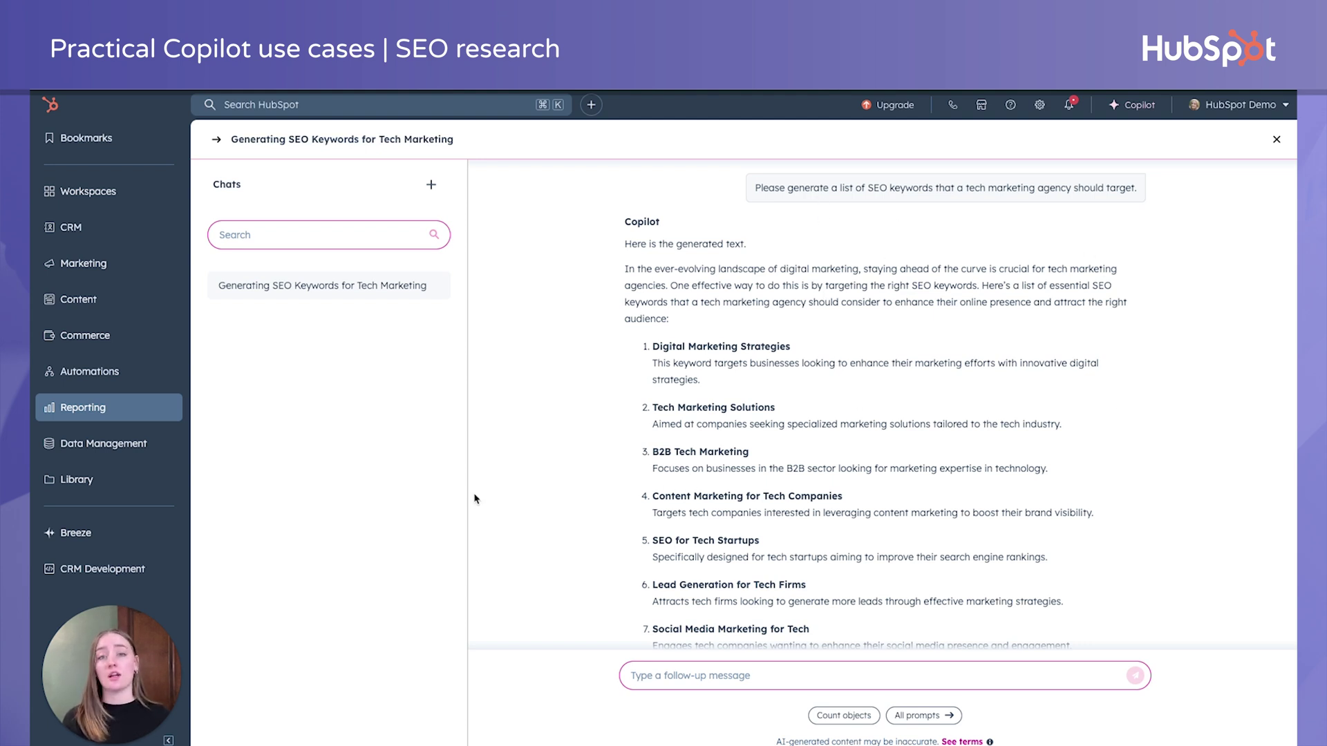
scroll(475, 500, "down", 3)
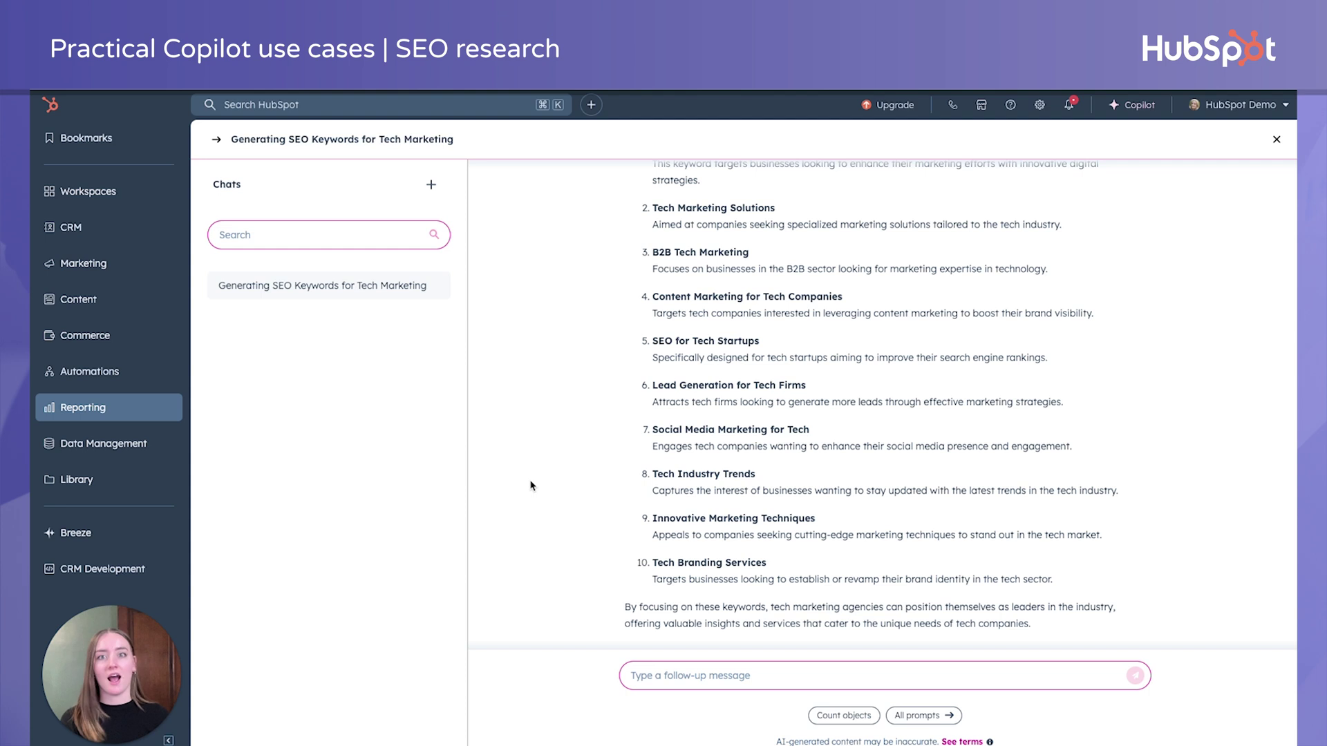
scroll(531, 486, "down", 6)
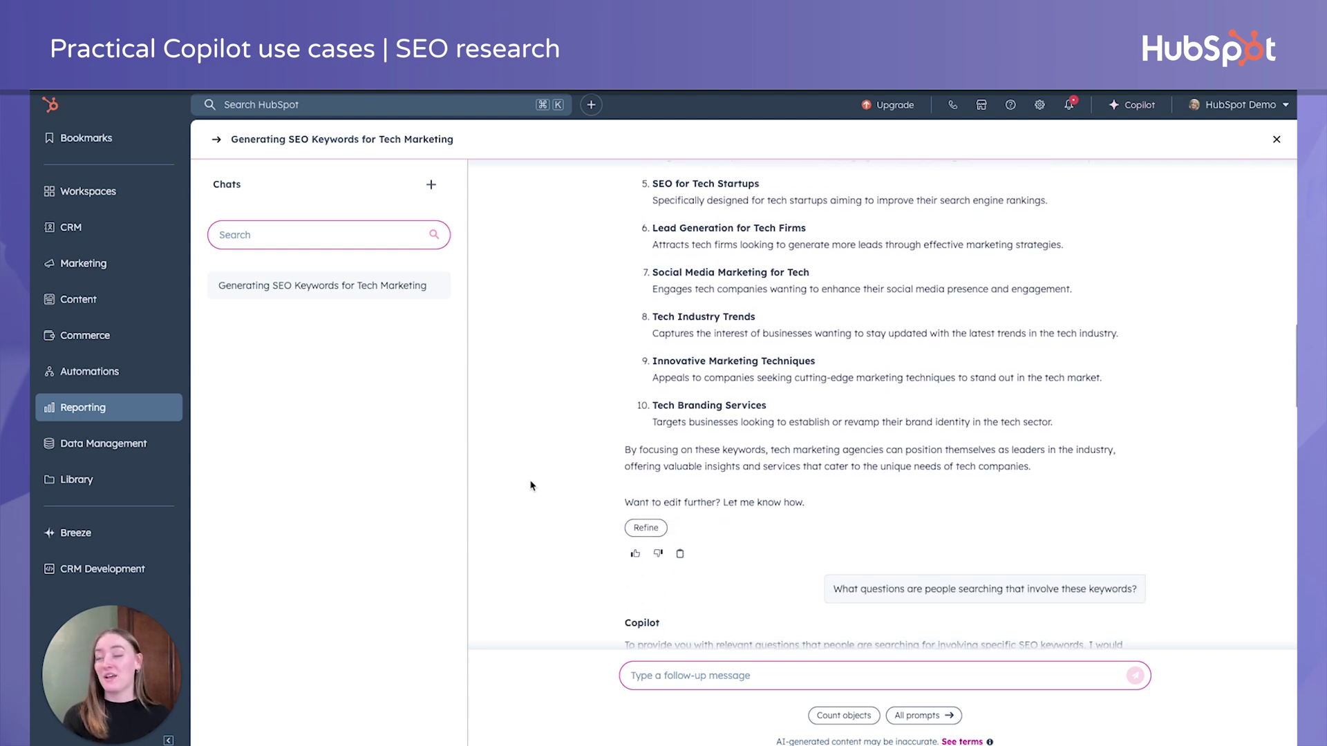
scroll(530, 486, "down", 2)
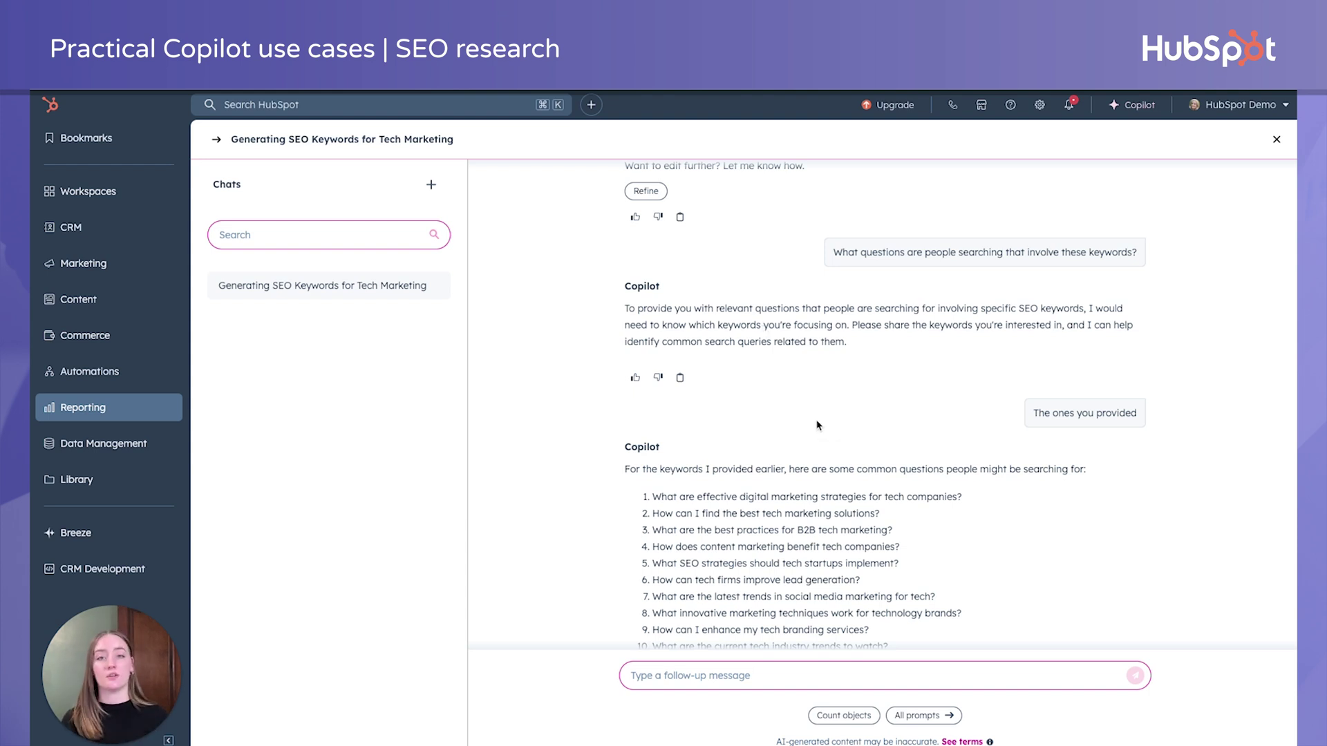
scroll(818, 423, "down", 2)
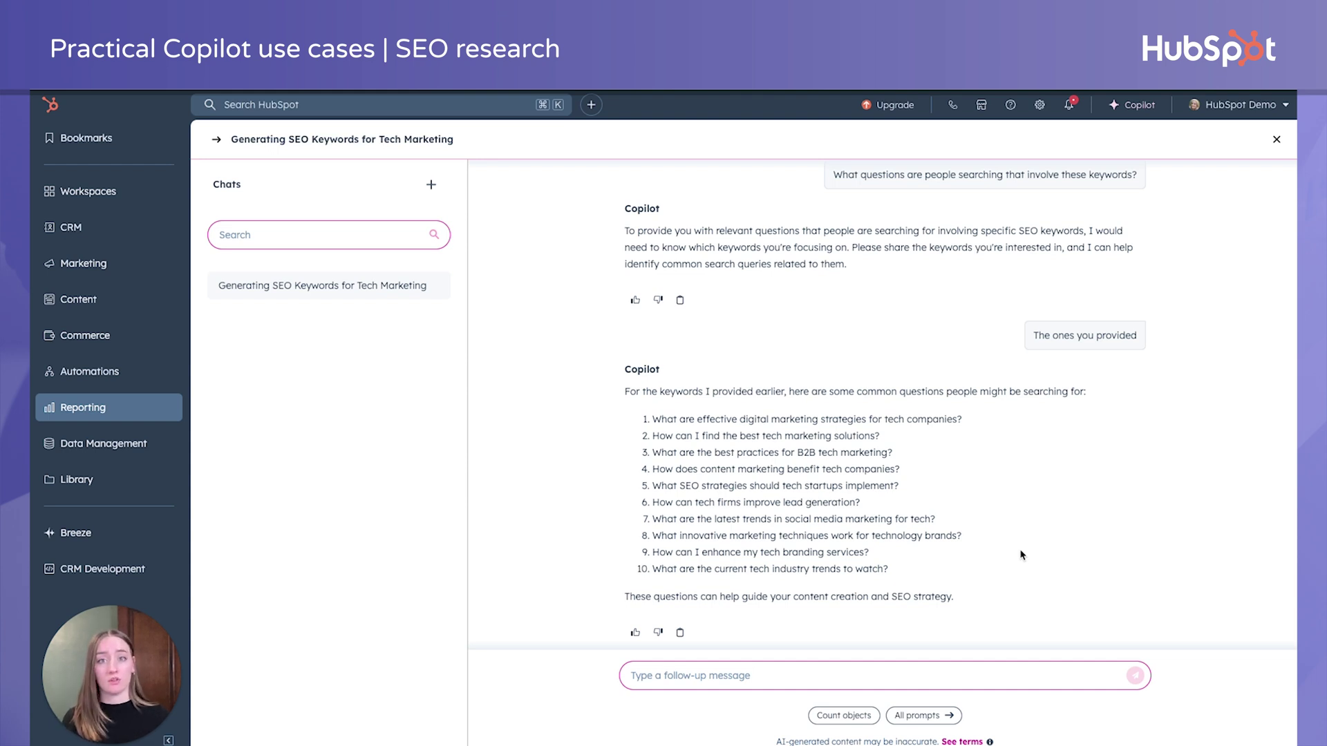
scroll(1022, 553, "down", 3)
- Scroll through Copilot's ten inactive open deals with their stages and last activity dates
scroll(1021, 553, "down", 2)
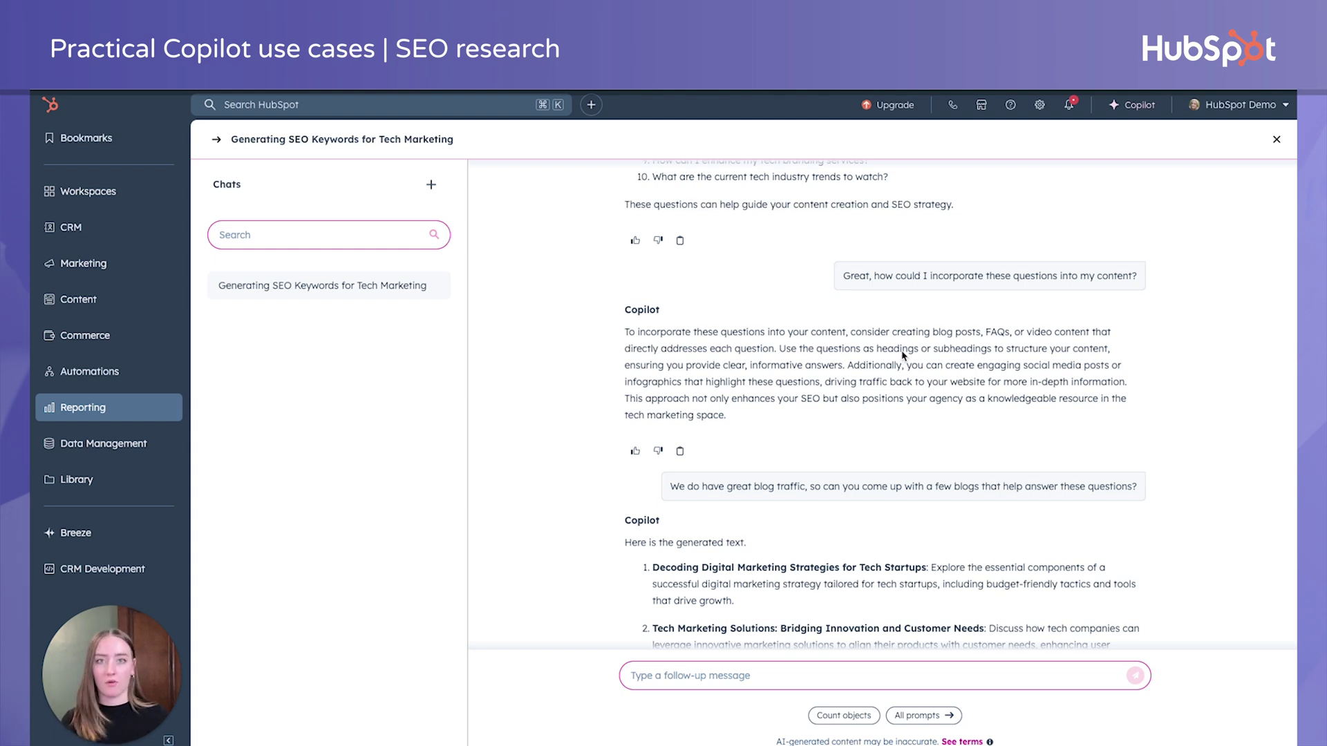
scroll(903, 355, "down", 3)
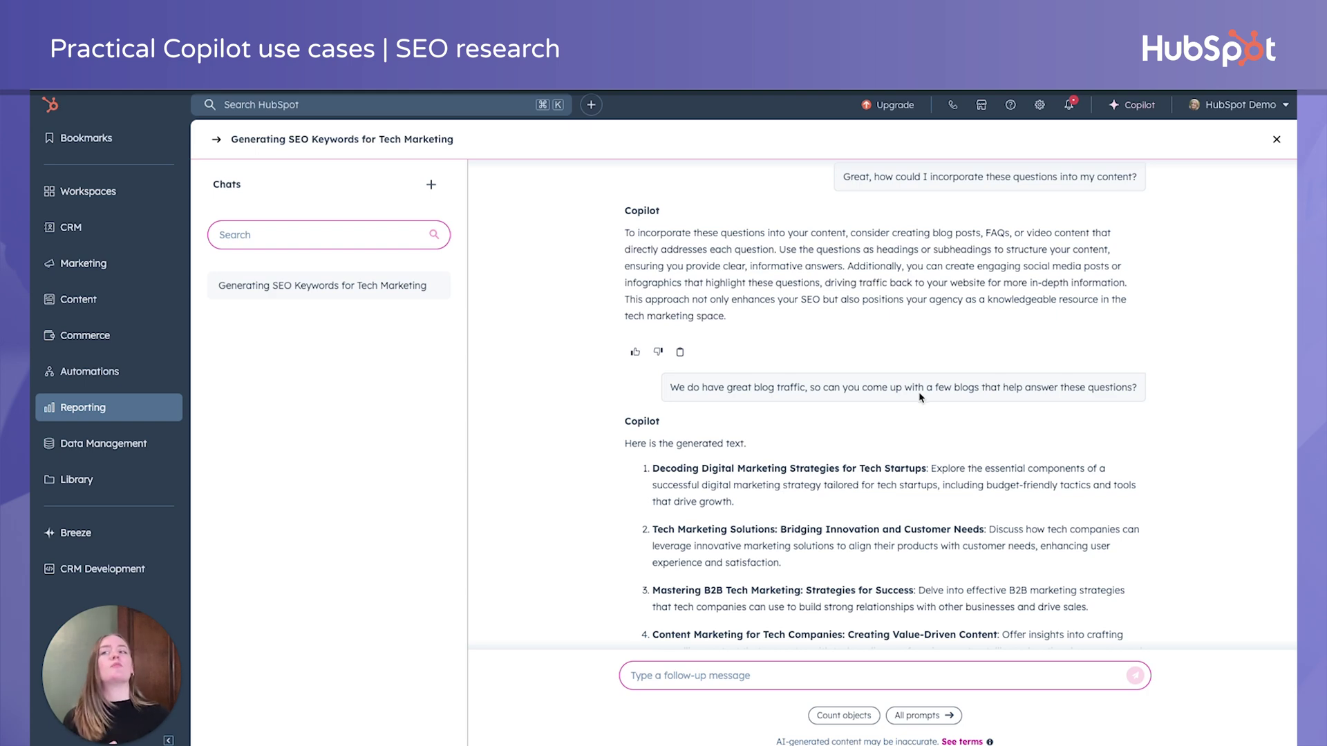
scroll(917, 471, "down", 4)
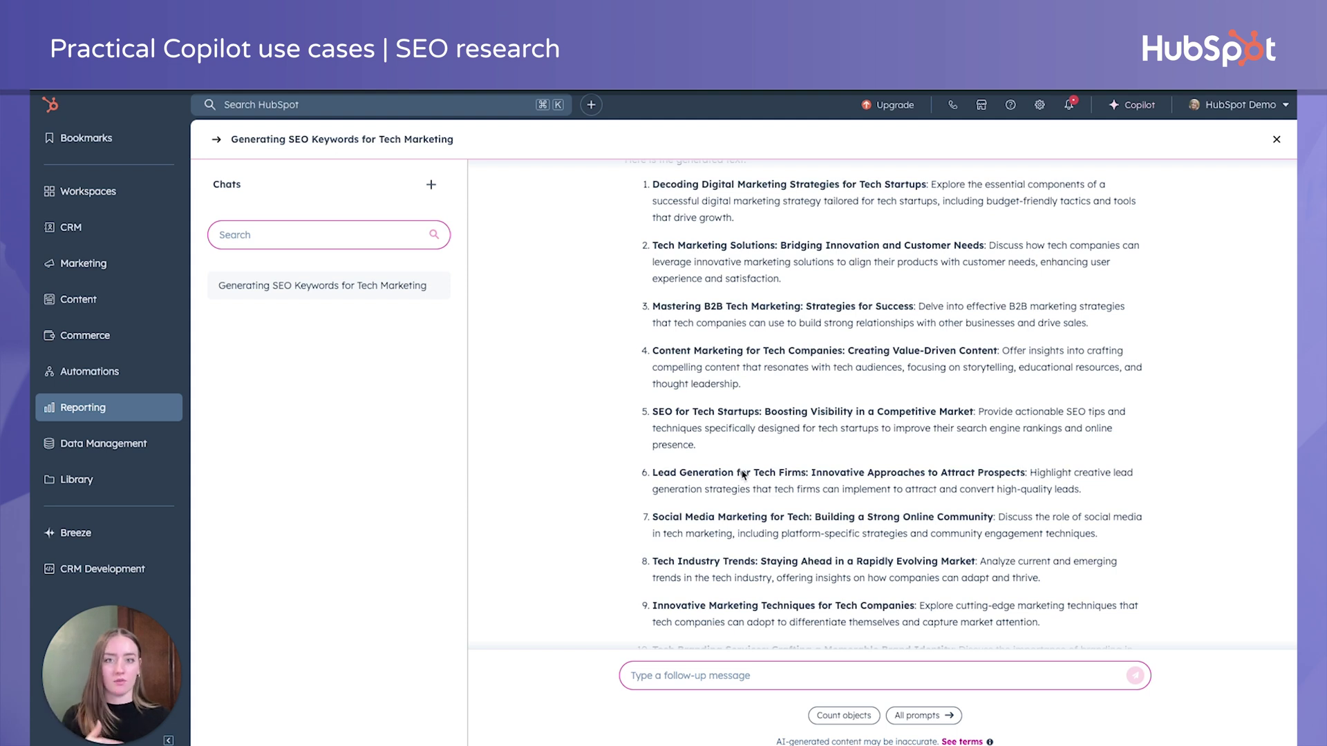
scroll(742, 473, "down", 2)
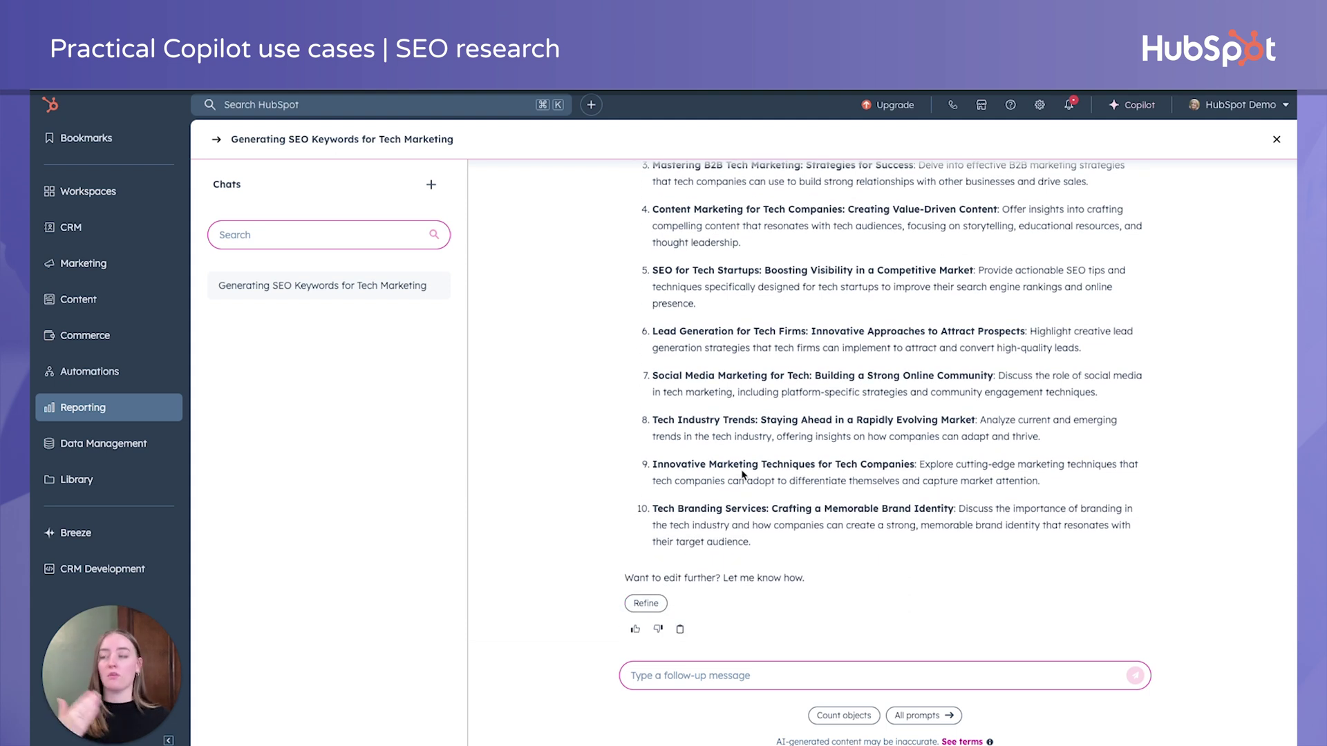
scroll(743, 474, "up", 3)
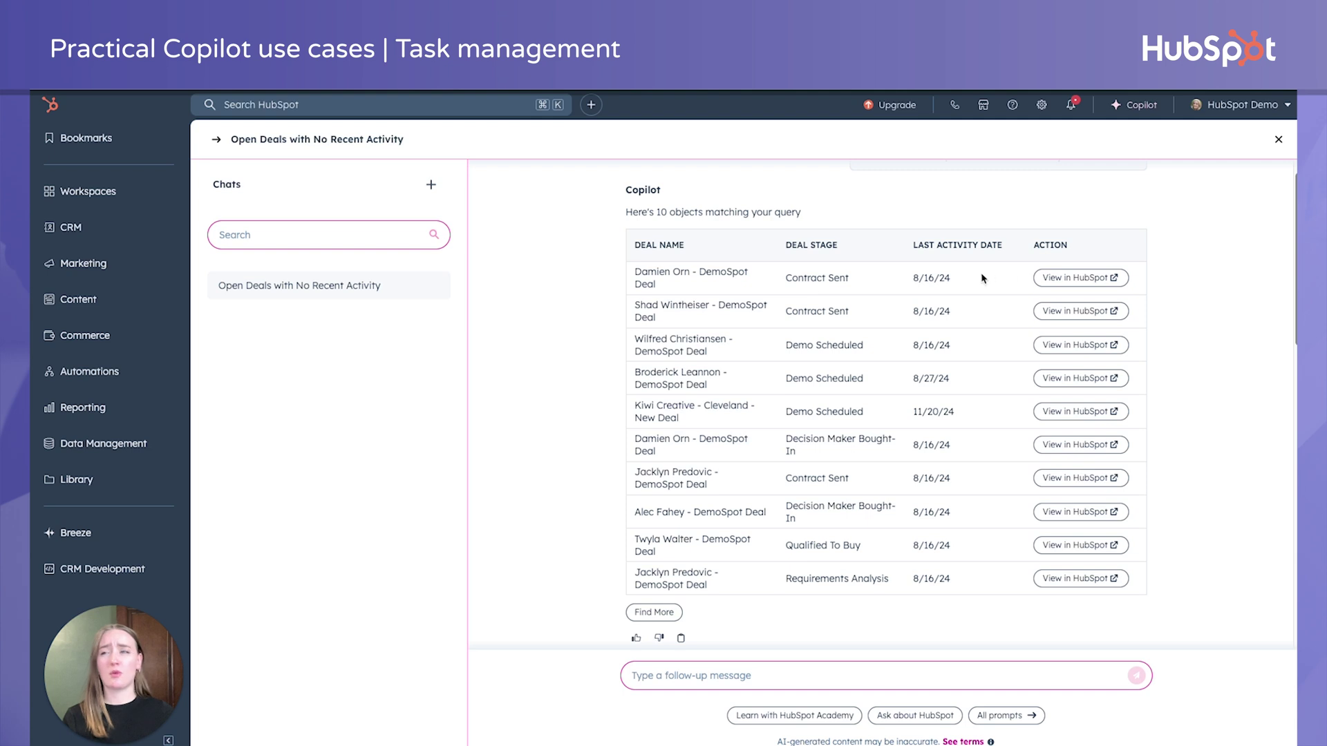
left_click(1090, 282)
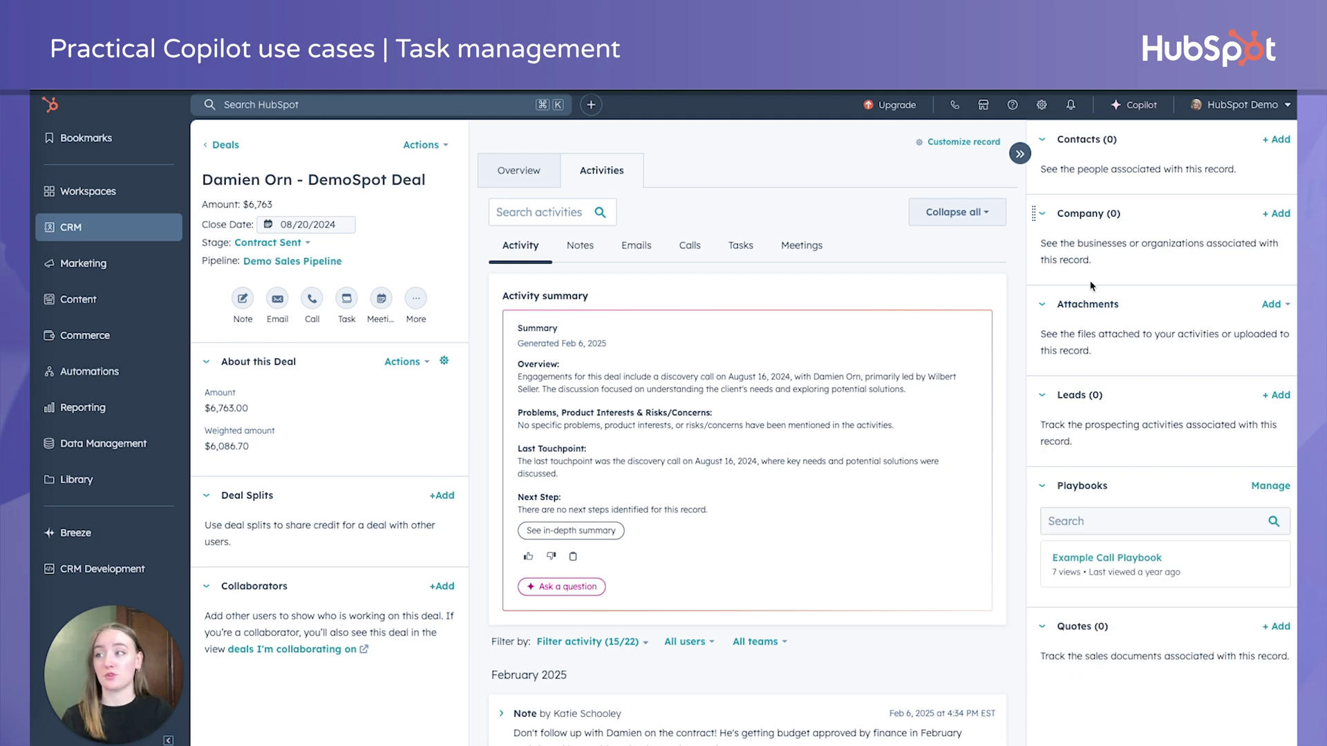
scroll(767, 461, "down", 5)
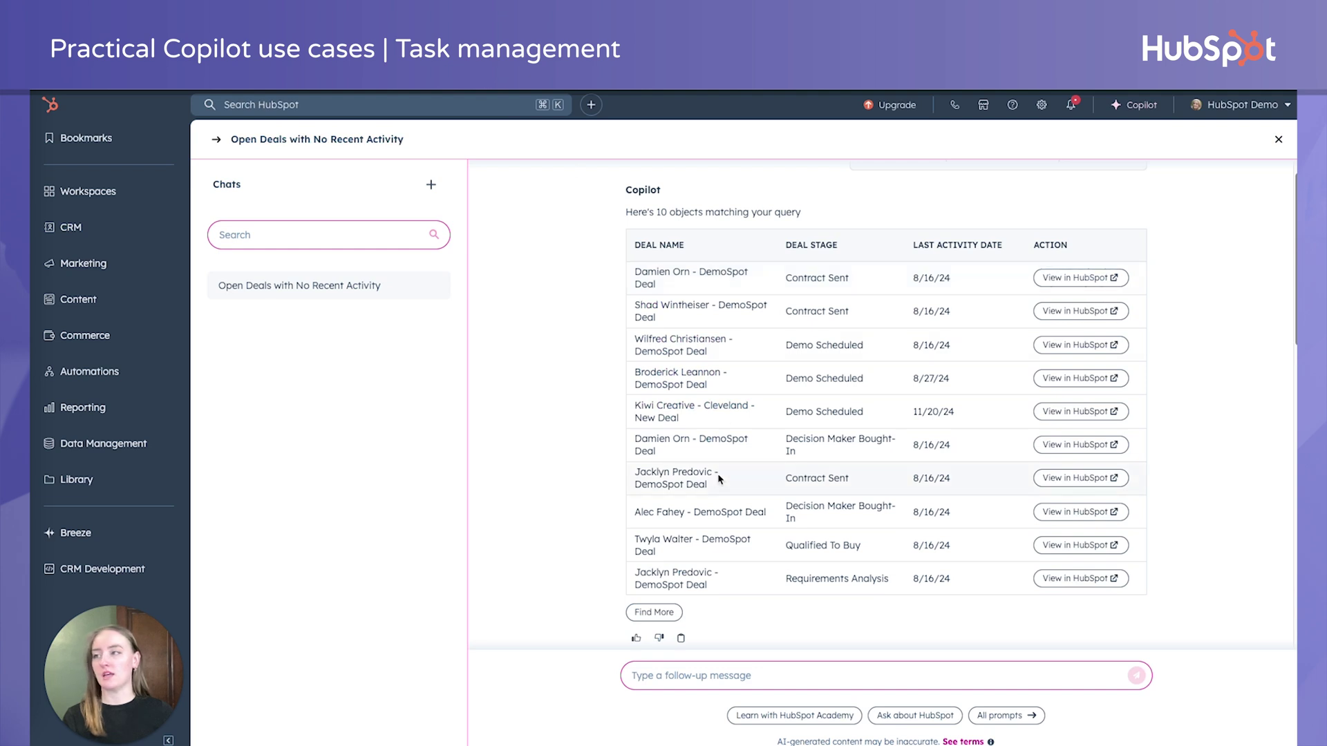
left_click(1056, 483)
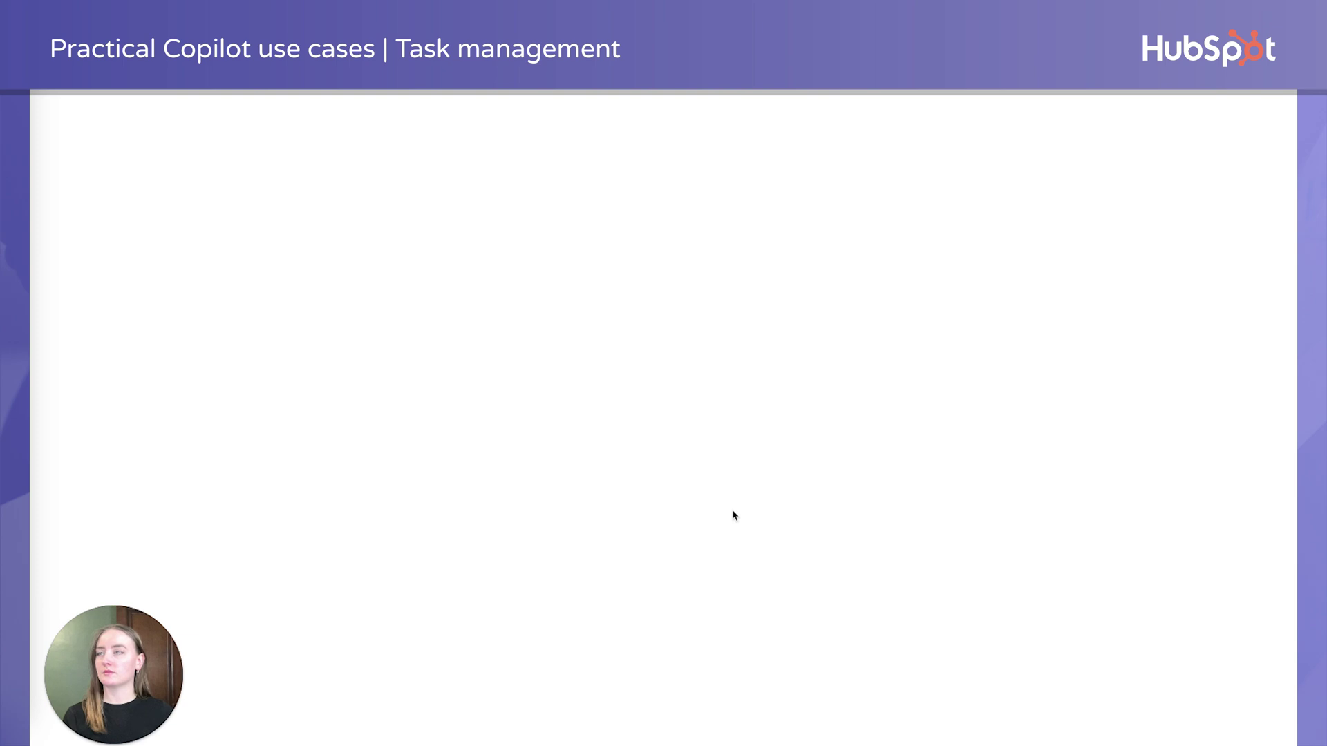
- Scroll the Copilot chat to review the follow-up task for Contract Sent contacts
scroll(734, 515, "down", 1)
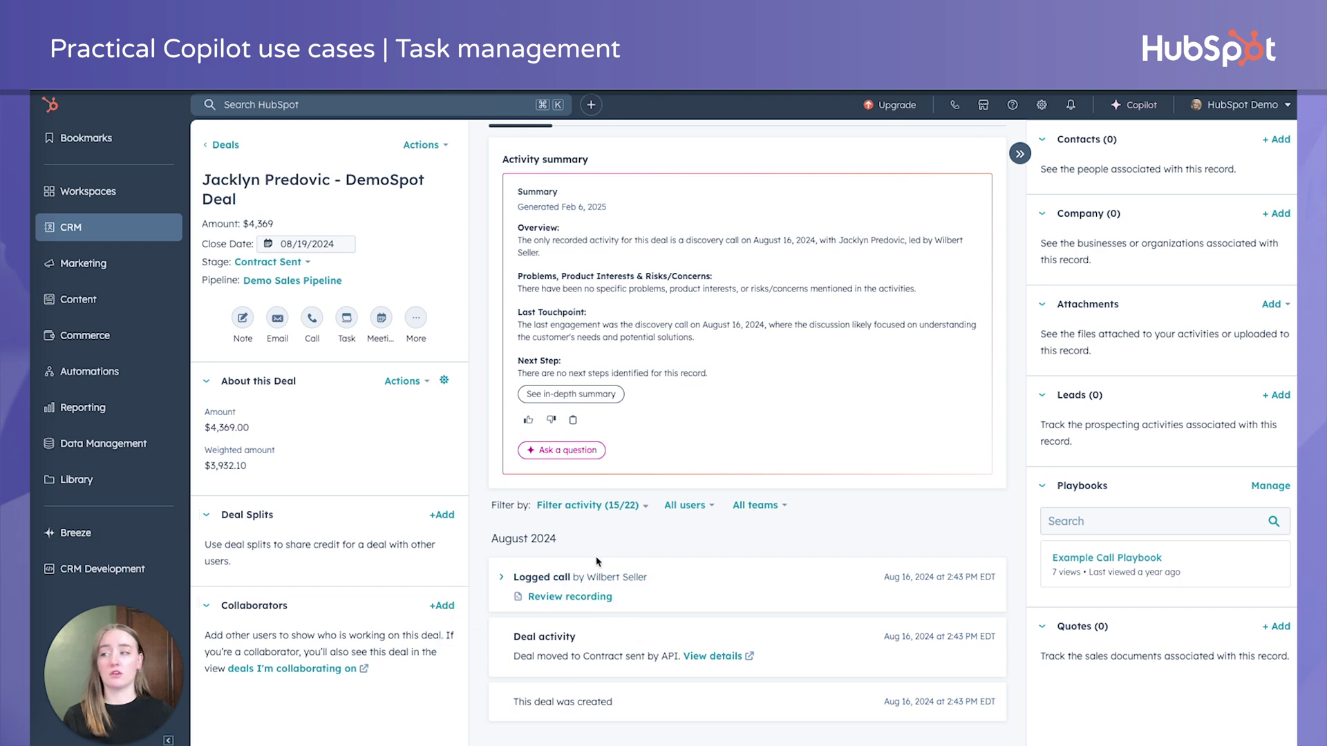
scroll(646, 591, "up", 3)
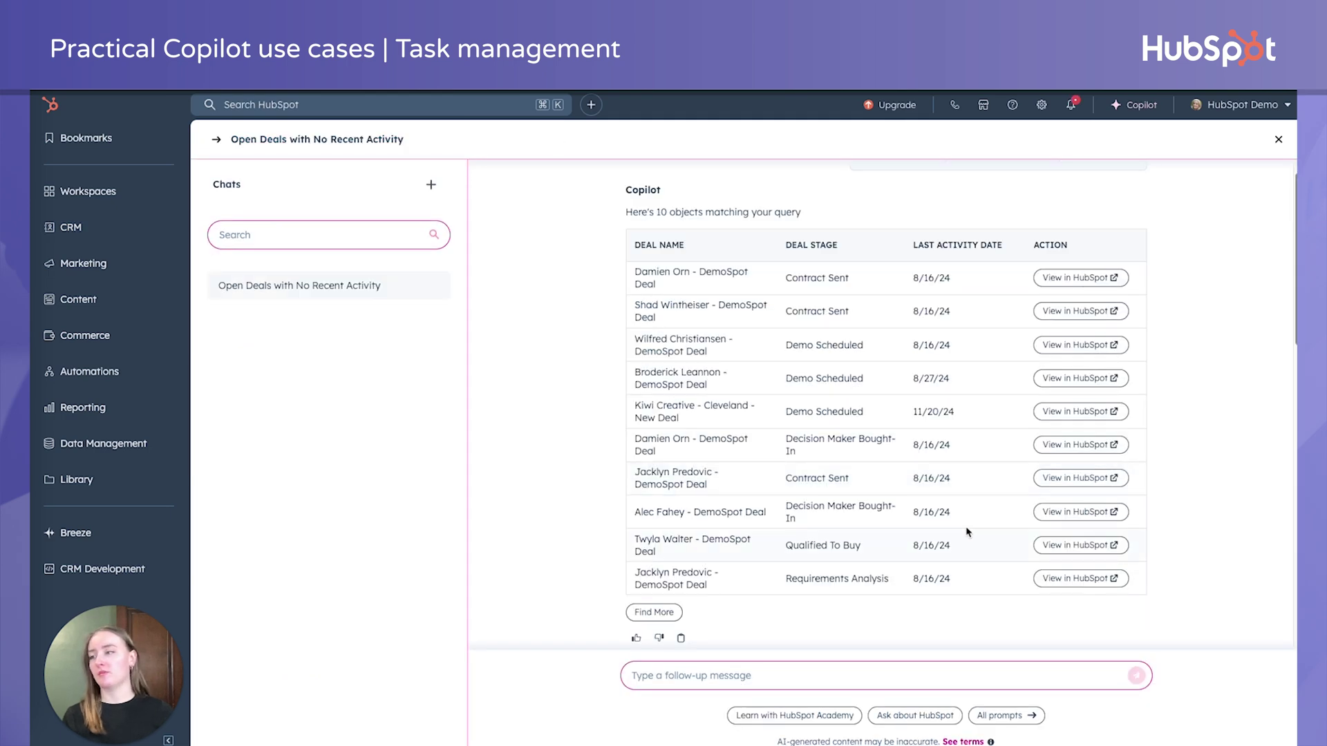
scroll(968, 526, "down", 6)
scroll(968, 526, "down", 1)
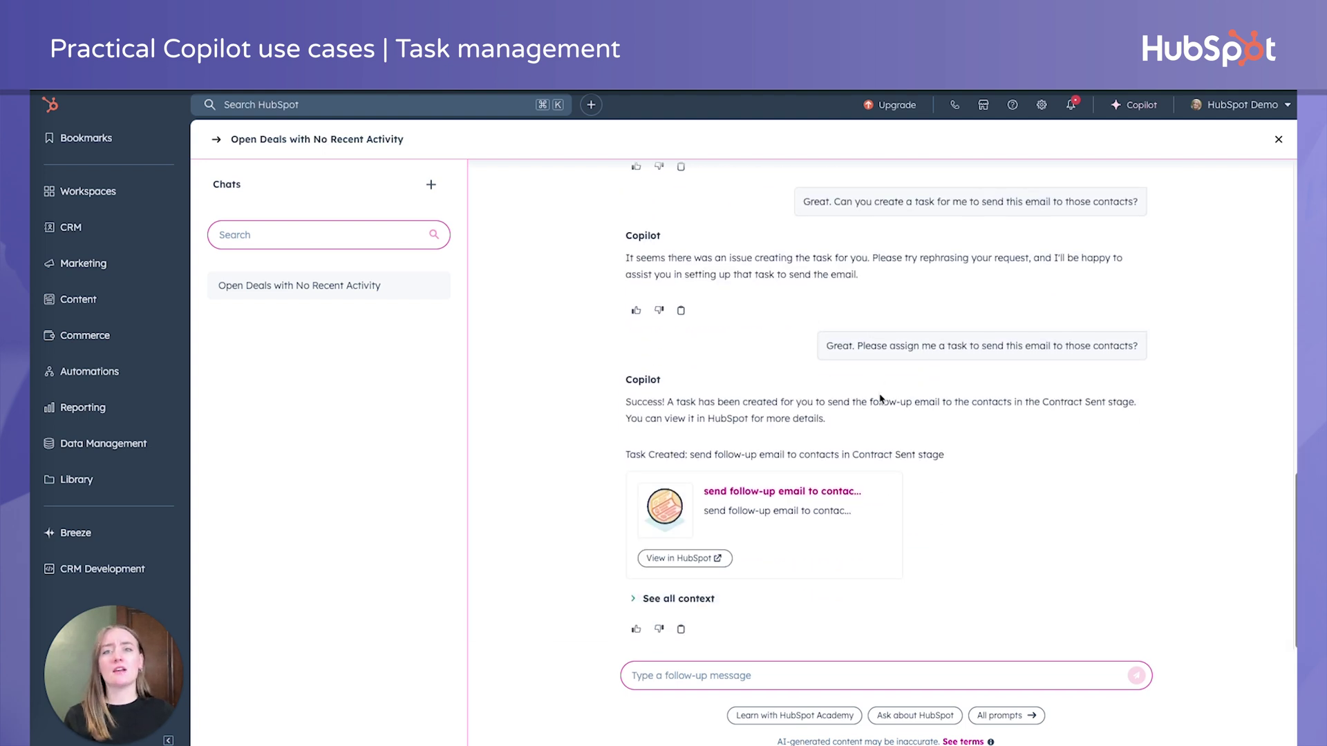
- Open the new follow-up task and select its full note text
left_click(695, 564)
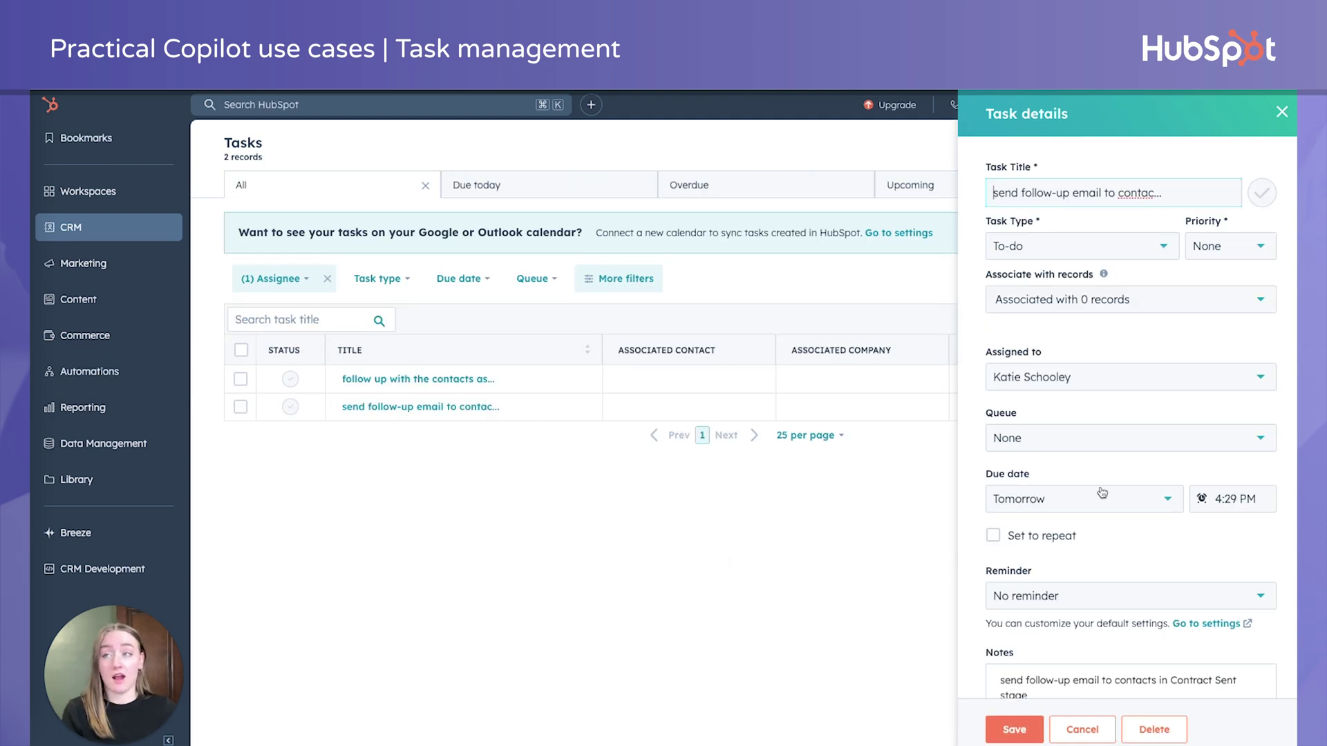
scroll(1167, 324, "down", 2)
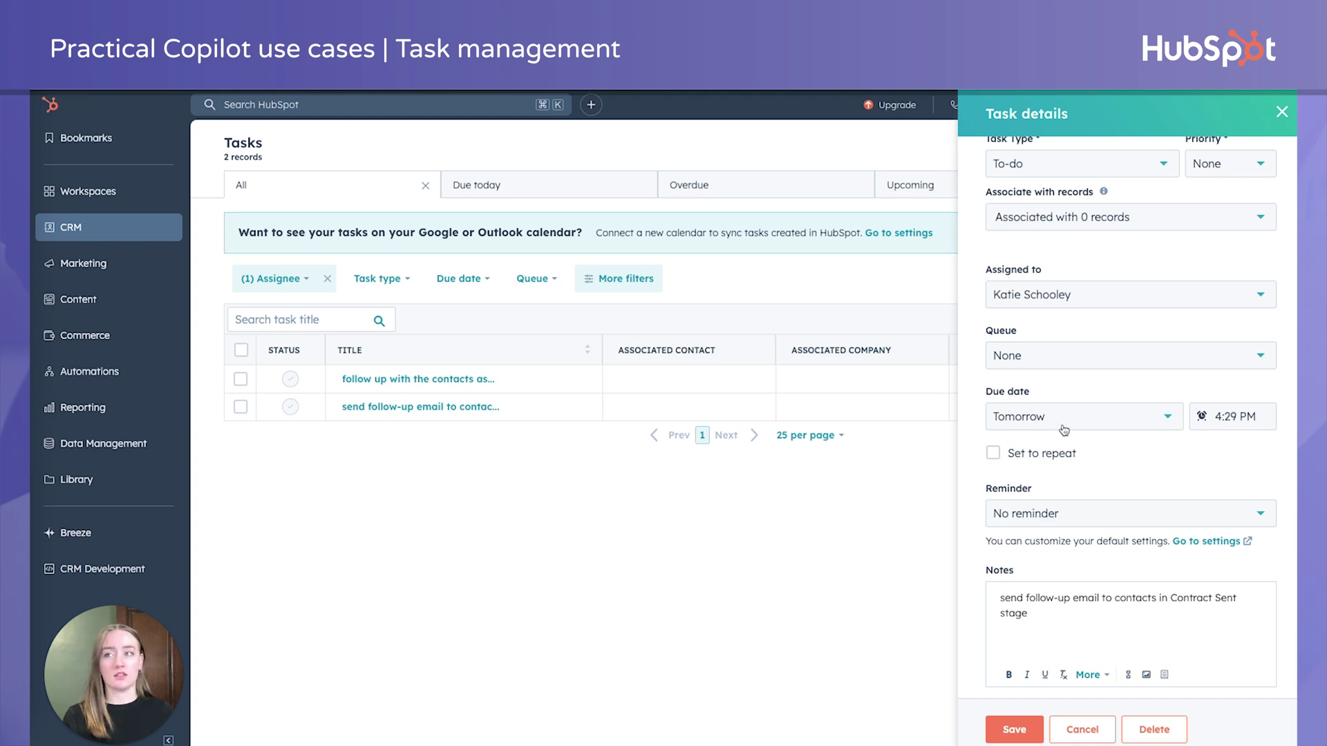
triple_click(1080, 611)
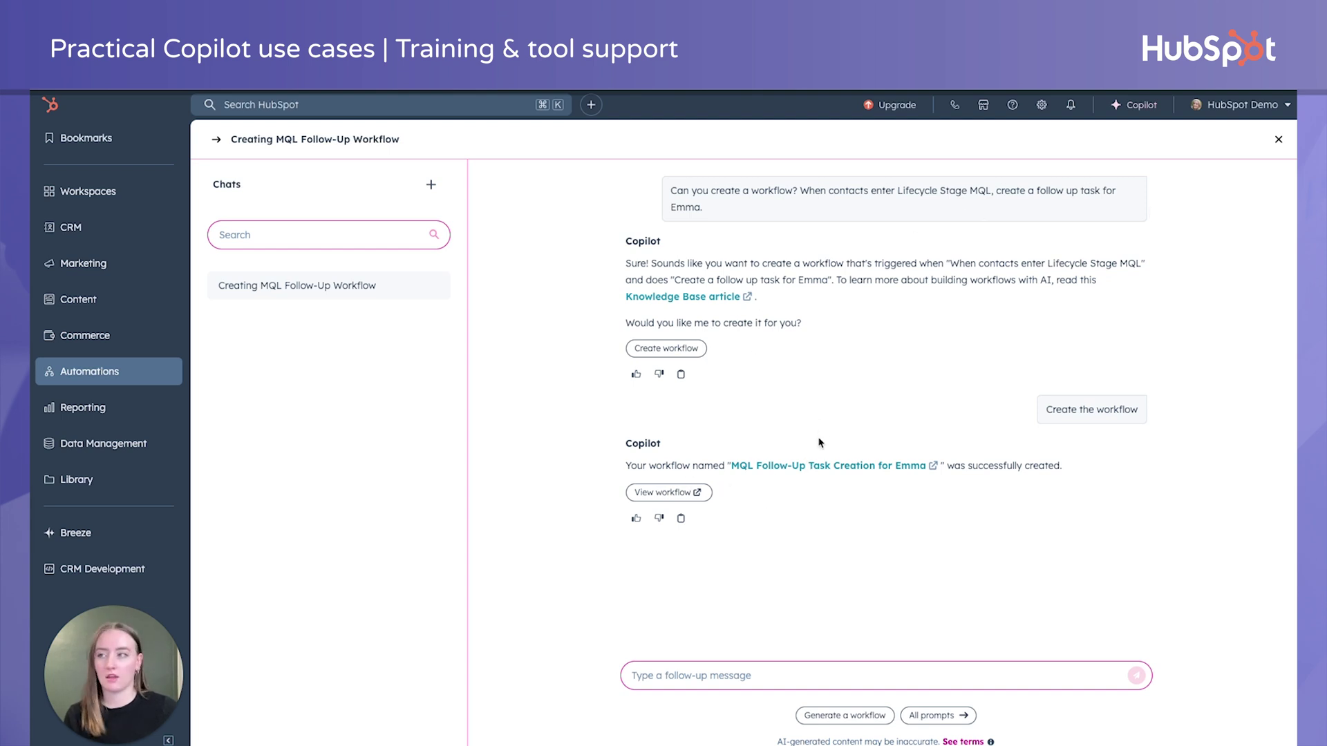
- Open the MQL follow-up workflow and inspect its Create task action without saving changes
left_click(816, 465)
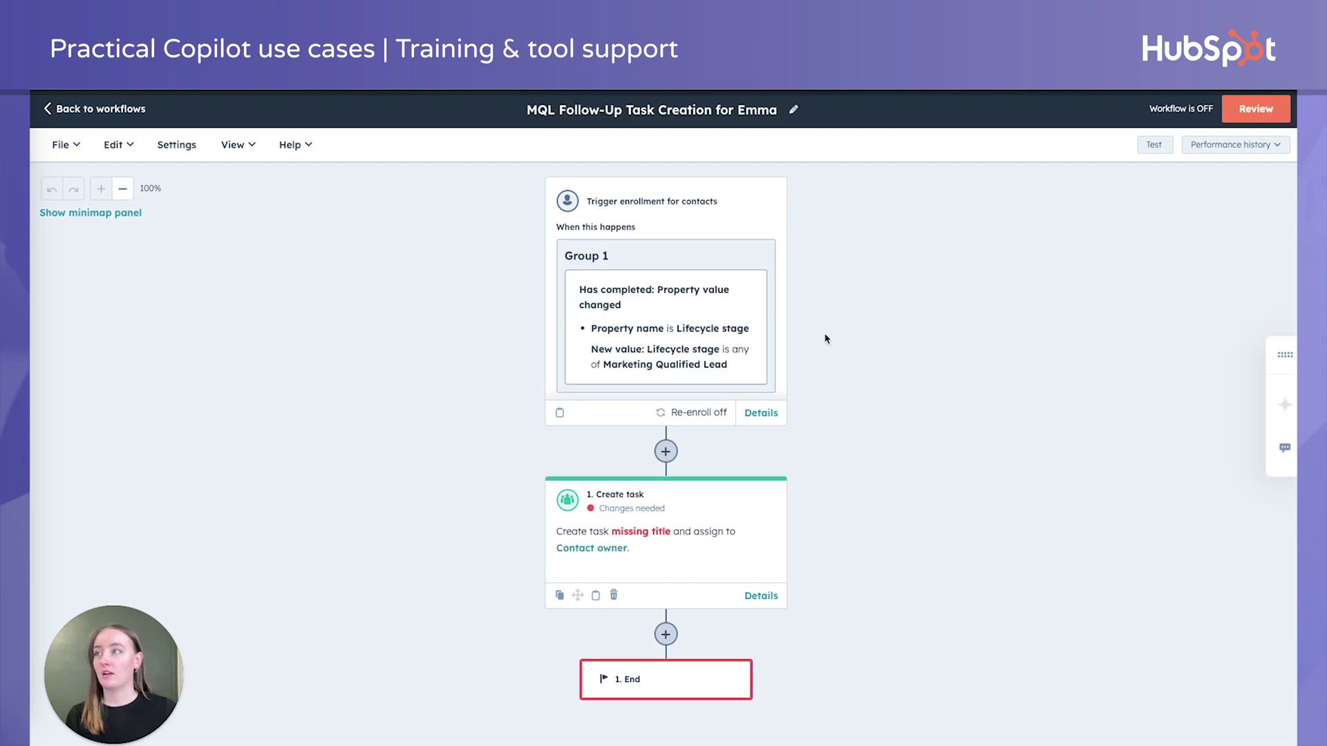
left_click(651, 541)
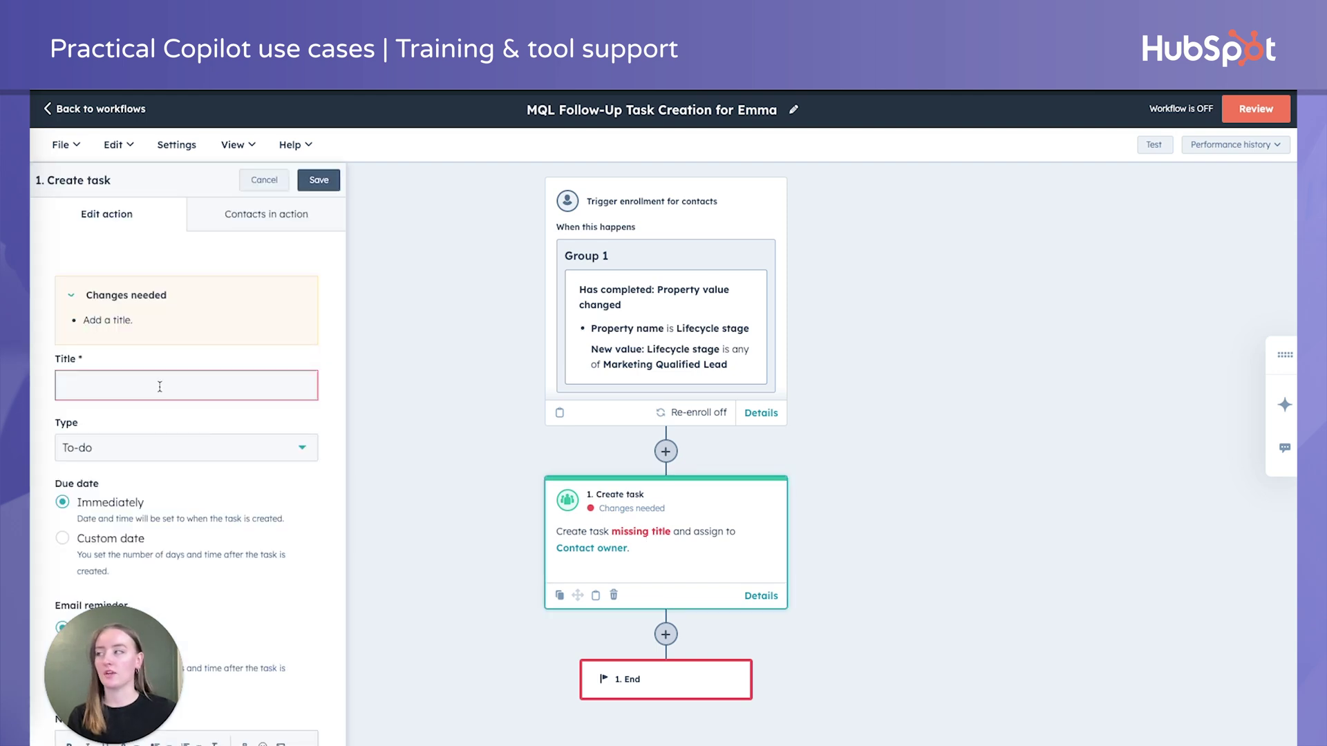
scroll(159, 387, "down", 4)
scroll(160, 386, "up", 4)
scroll(160, 386, "down", 4)
scroll(160, 386, "down", 5)
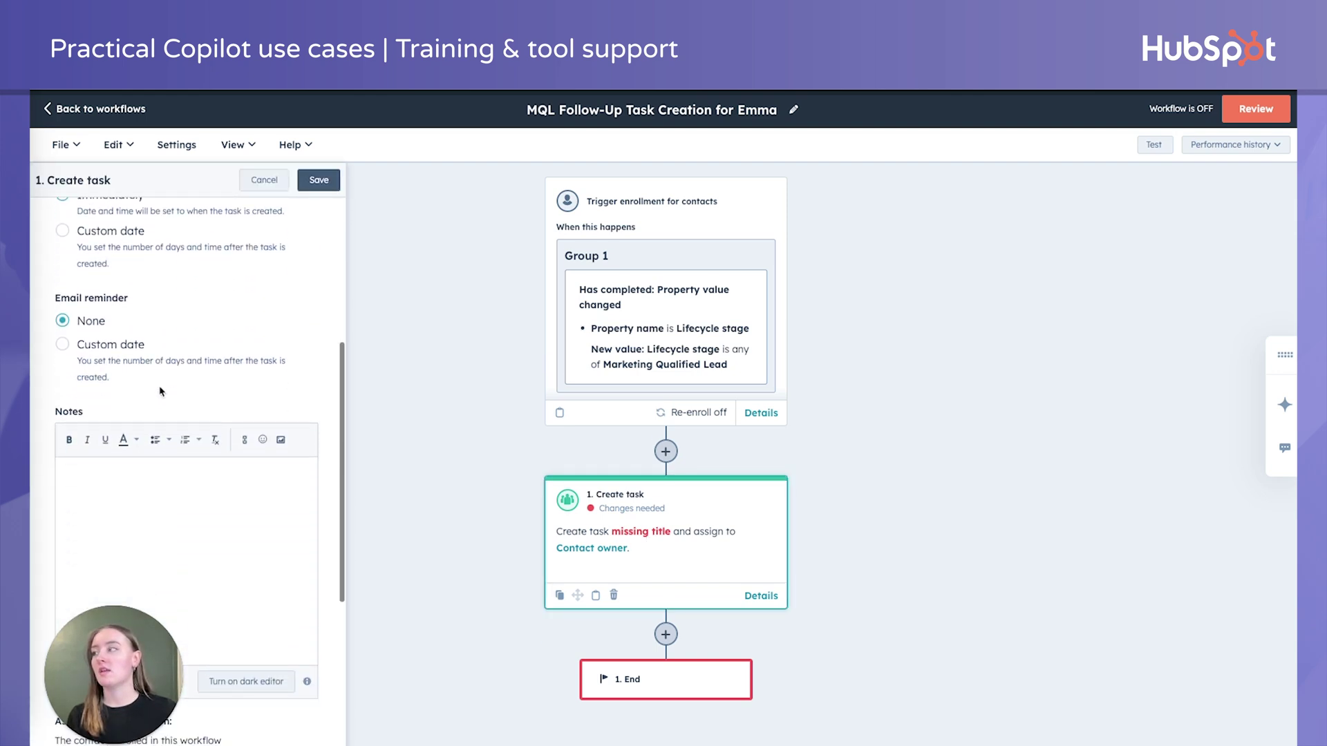
left_click(267, 182)
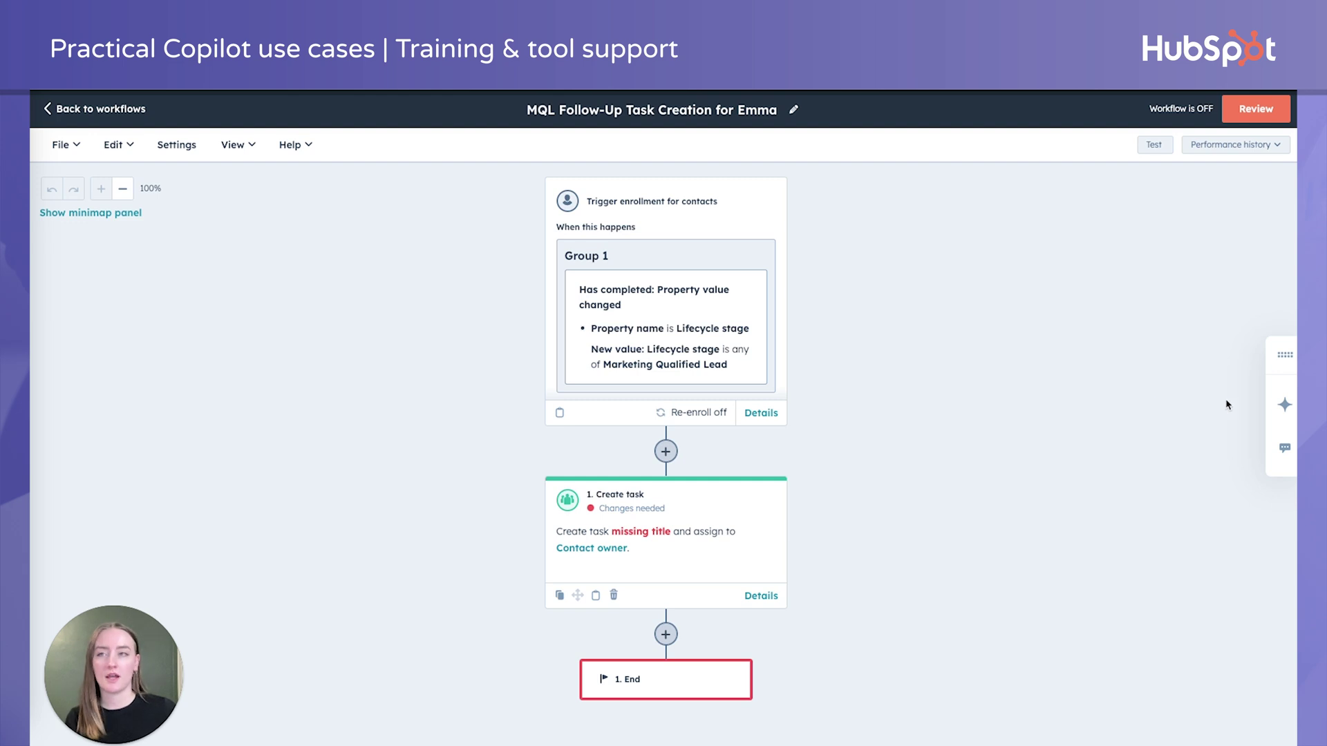
- Bring up Copilot beside the workflow and read its instructions for adding delays
left_click(1279, 404)
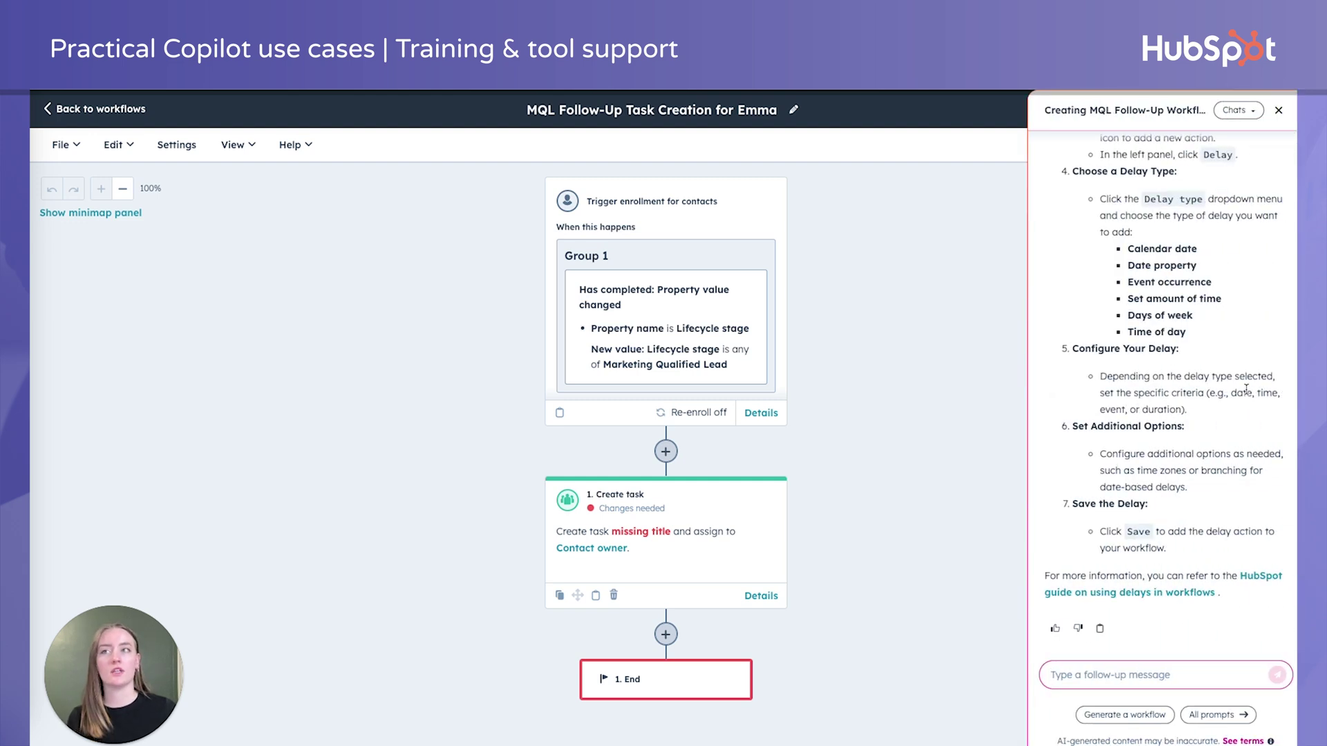
scroll(1245, 392, "up", 5)
scroll(1245, 391, "up", 4)
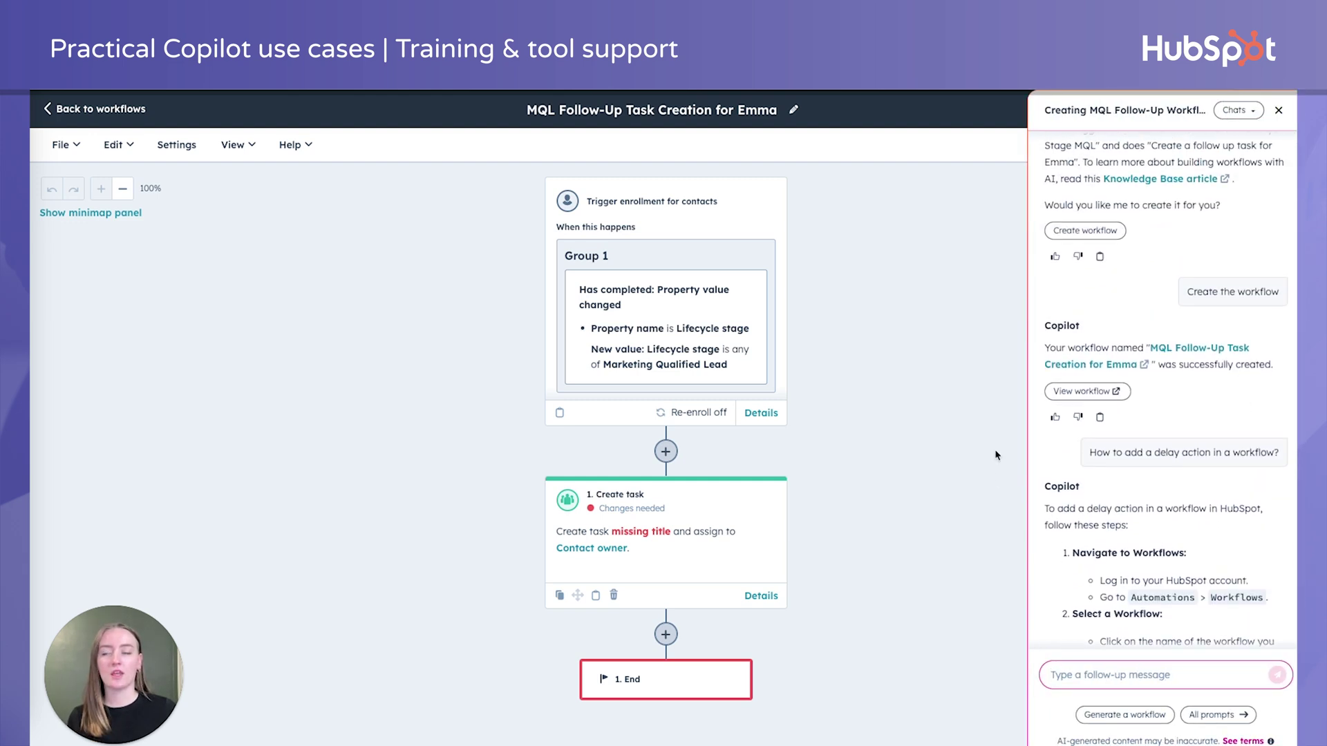
scroll(1099, 504, "down", 2)
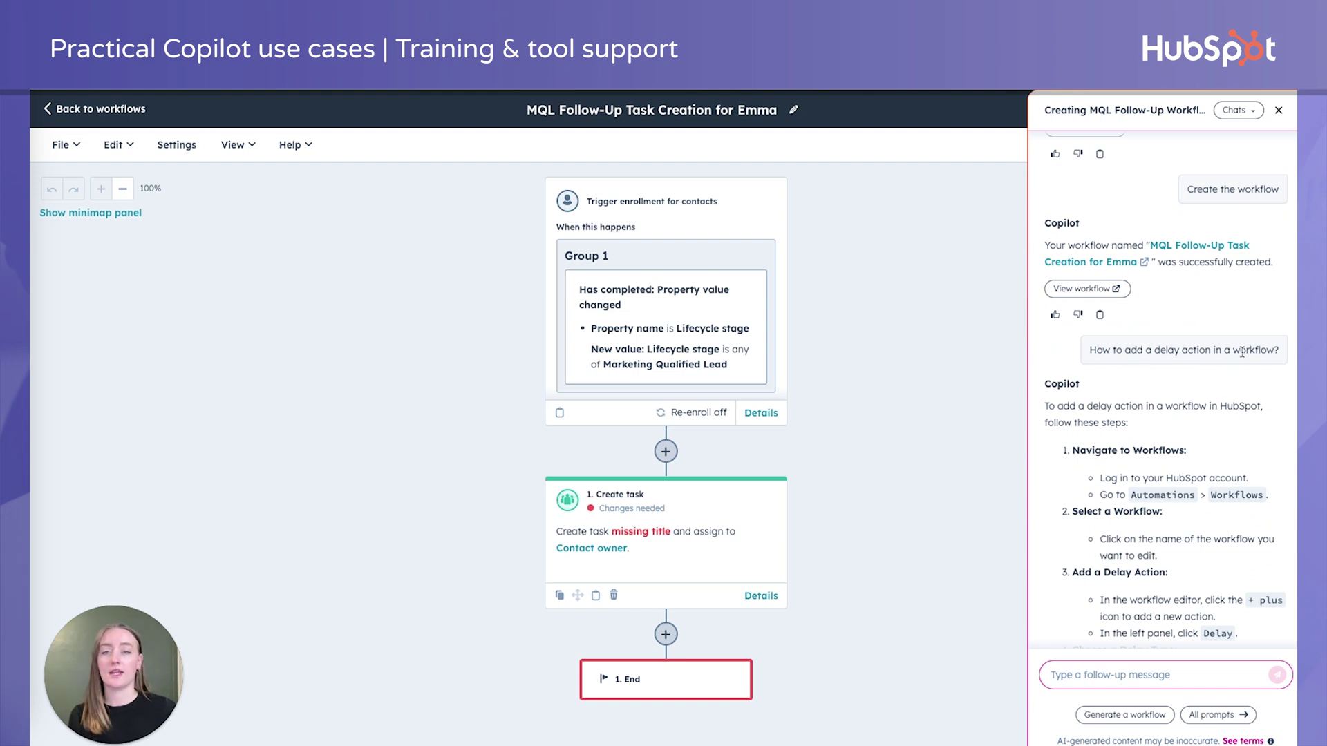
scroll(1189, 460, "down", 4)
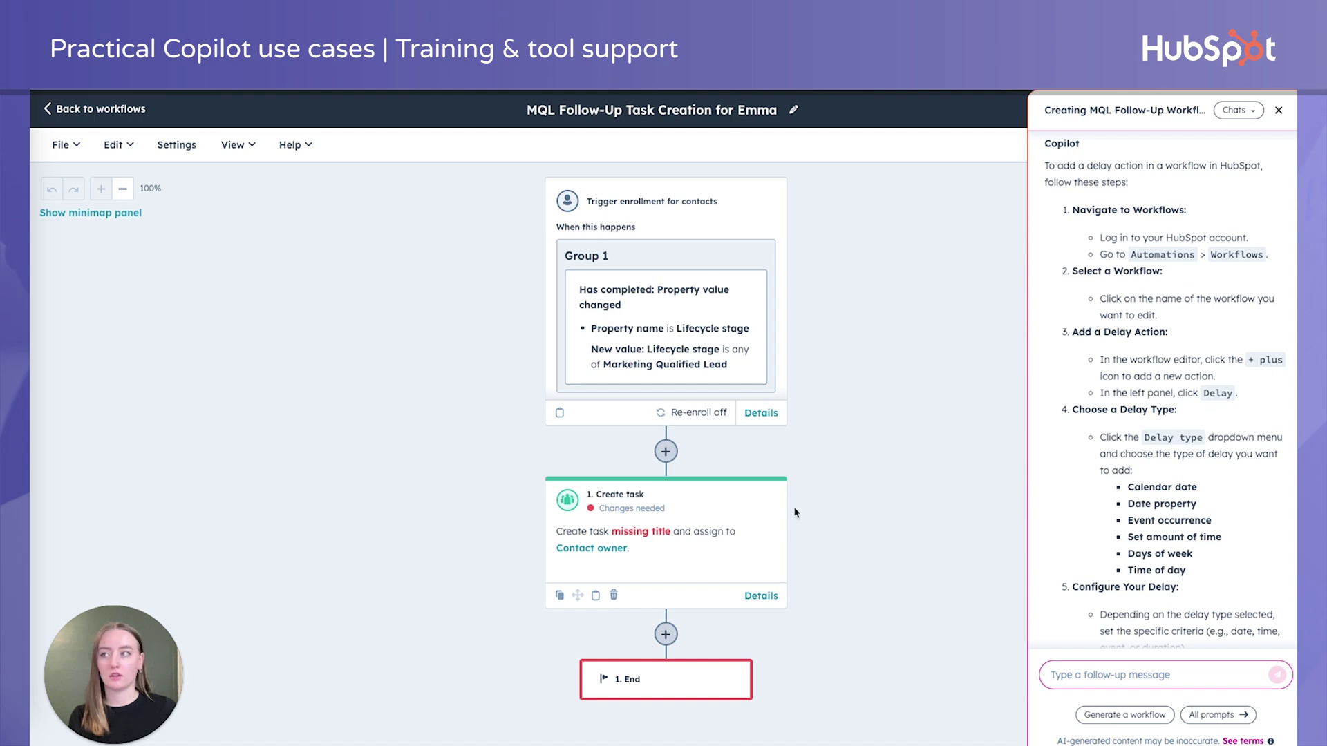
- Insert a Delay step between the trigger and Create task, viewing delay type options
left_click(667, 456)
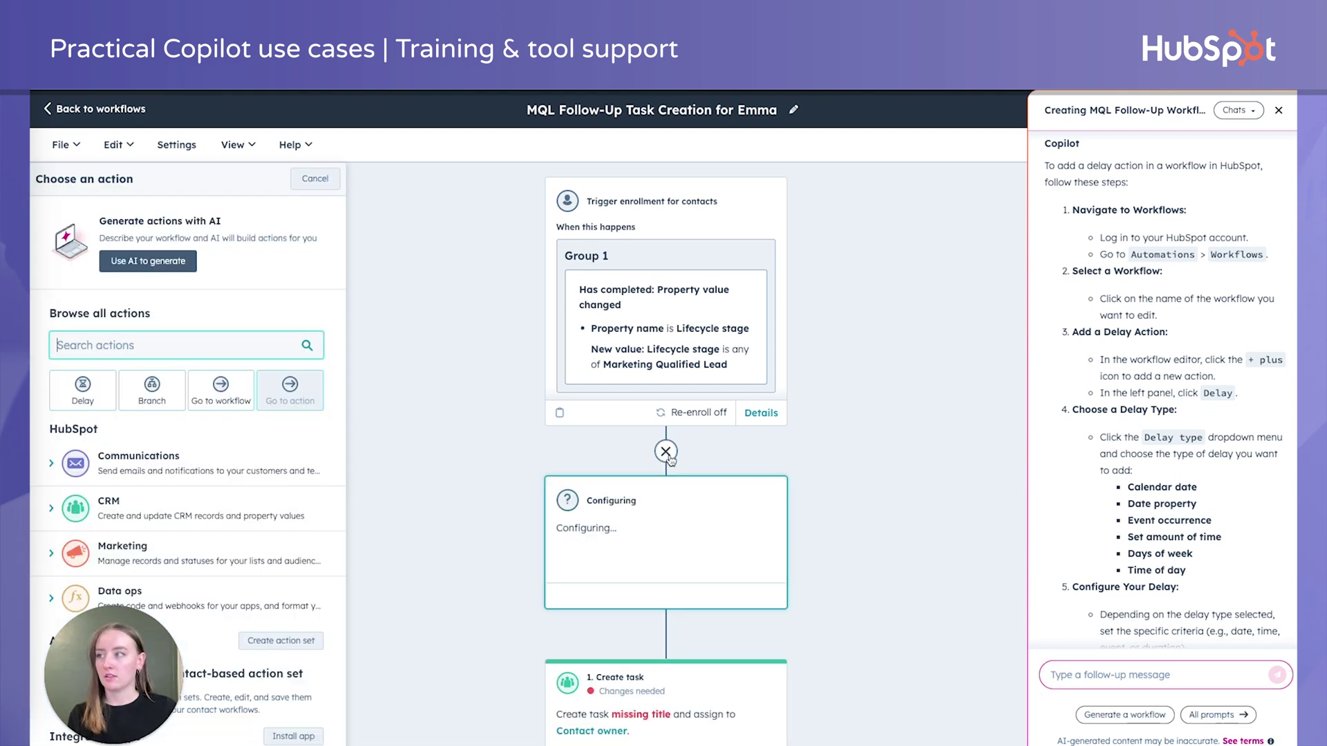
left_click(84, 397)
left_click(168, 272)
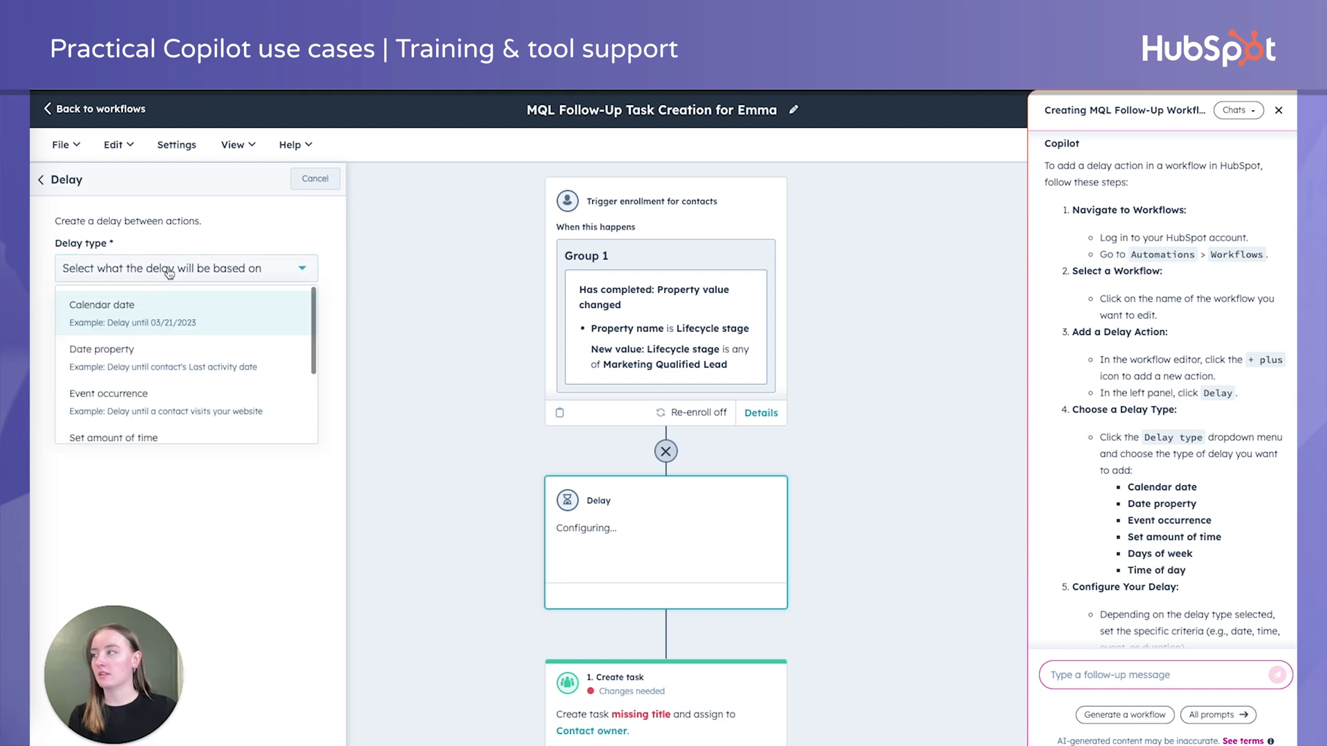
scroll(194, 413, "down", 3)
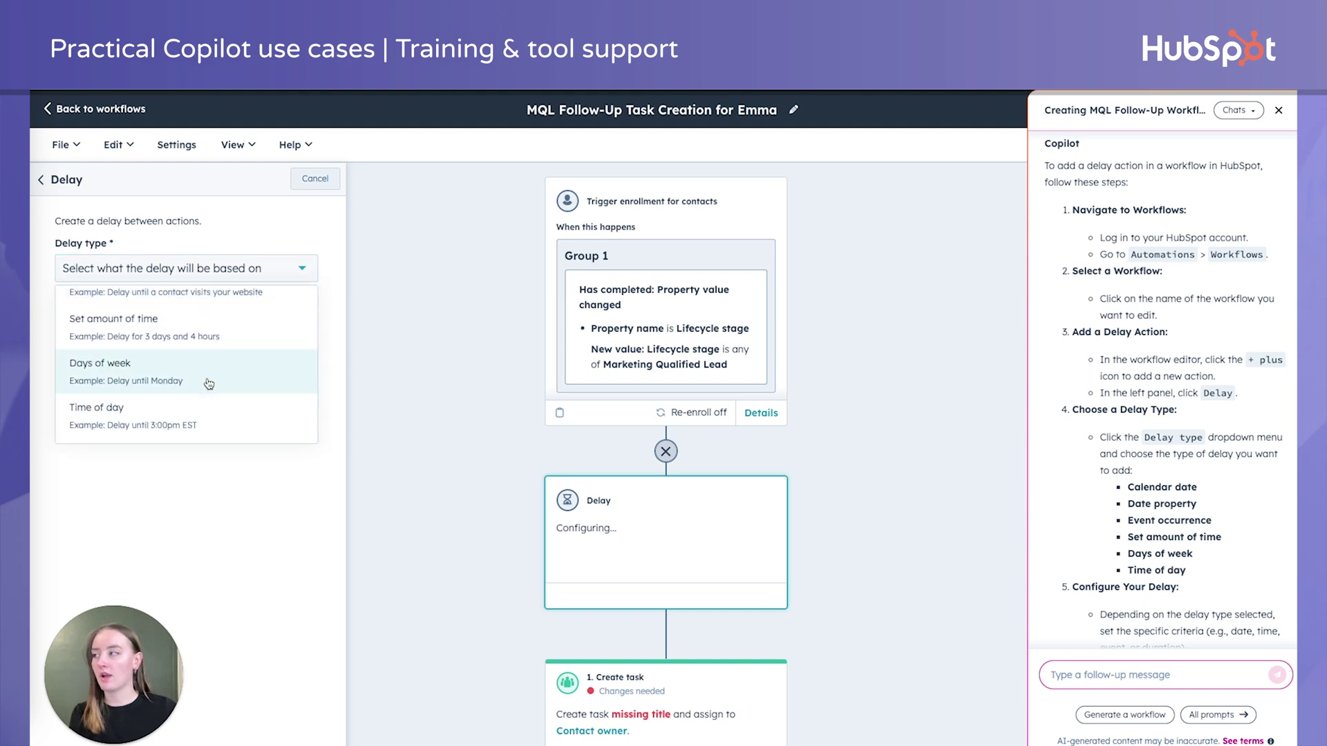